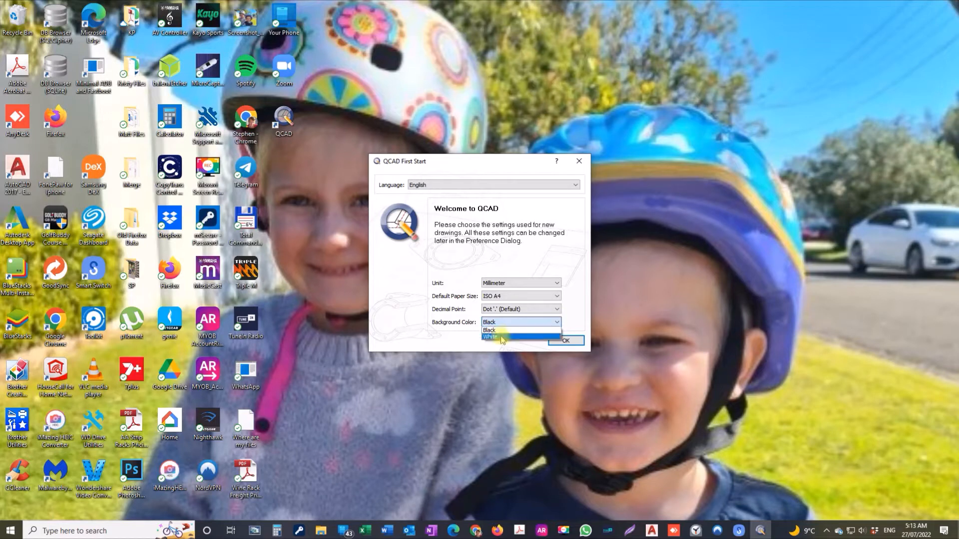
# Step: Choose a white background for new drawings and accept the first-start settings
pyautogui.click(505, 336)
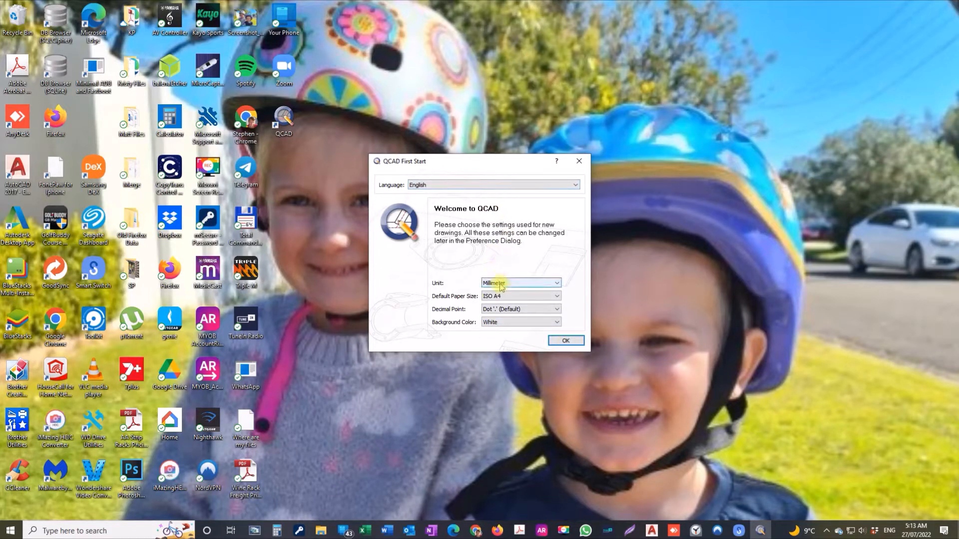
pyautogui.click(566, 341)
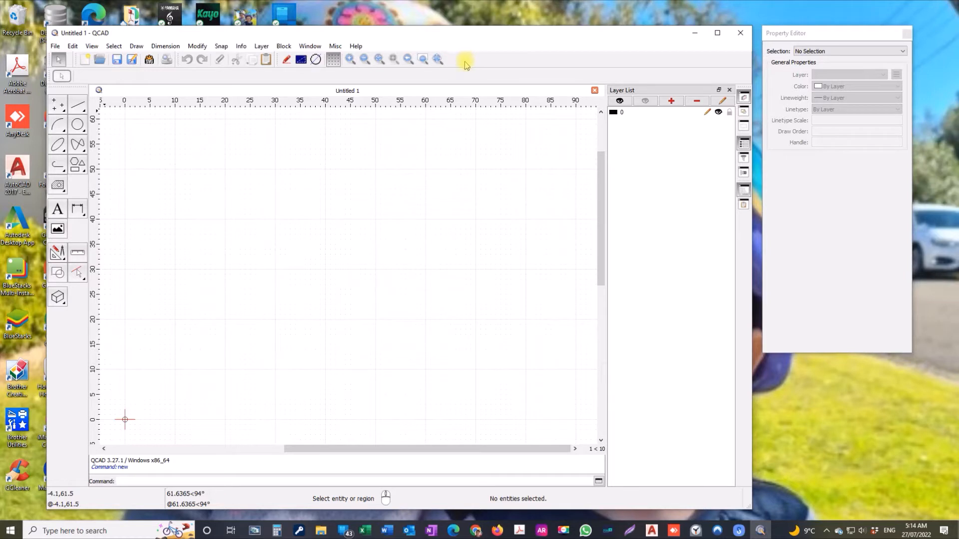
# Step: Show the Modify toolbar and move it to the second toolbar row, beside the options area
pyautogui.rightClick(510, 62)
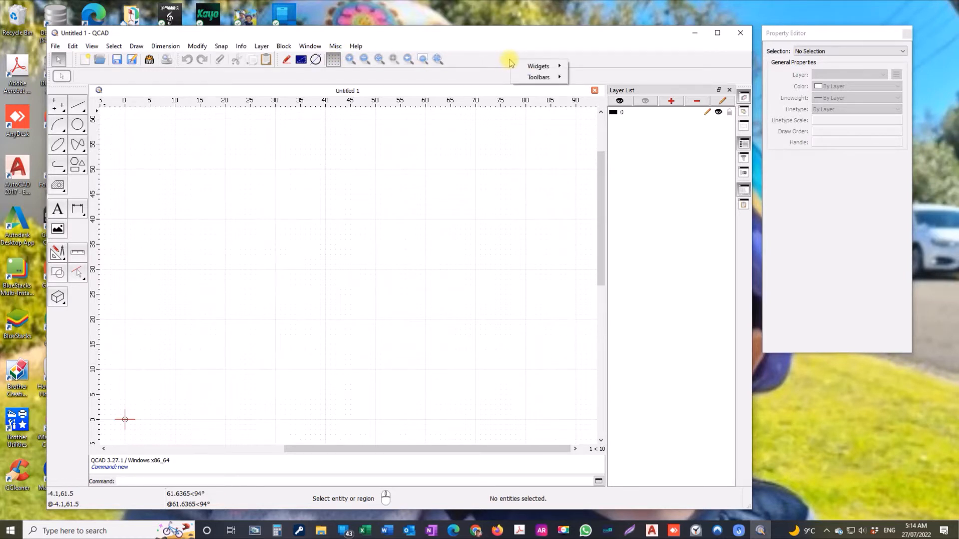
pyautogui.moveTo(538, 69)
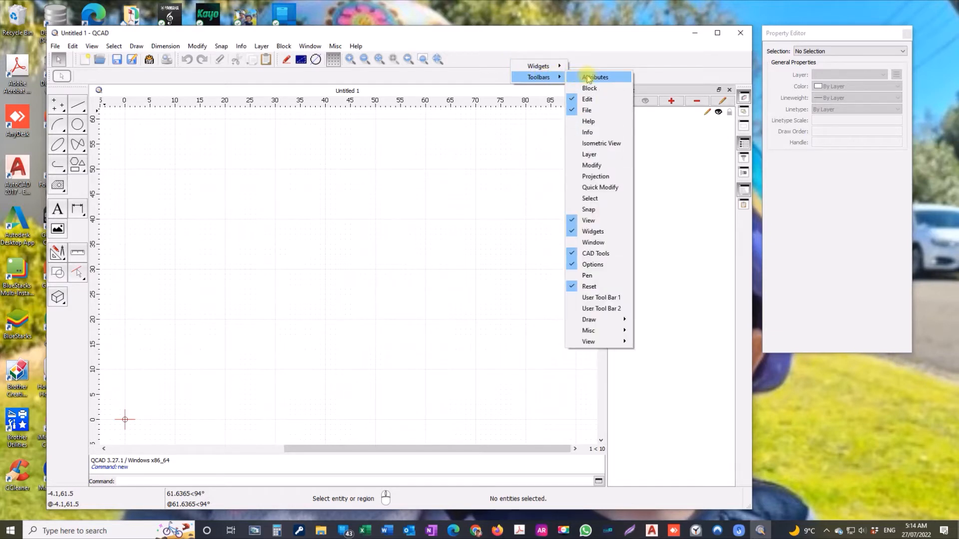
pyautogui.click(574, 168)
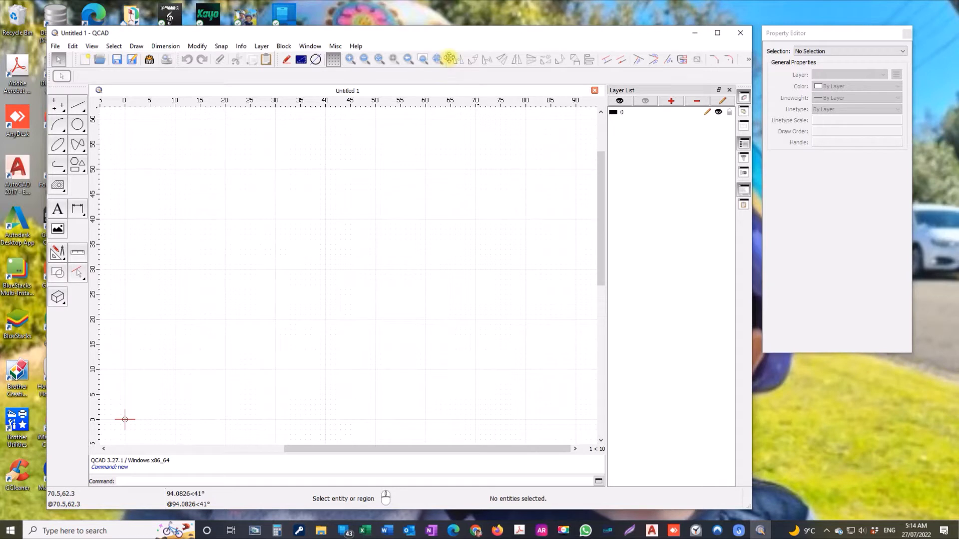
pyautogui.moveTo(450, 58); pyautogui.dragTo(87, 76)
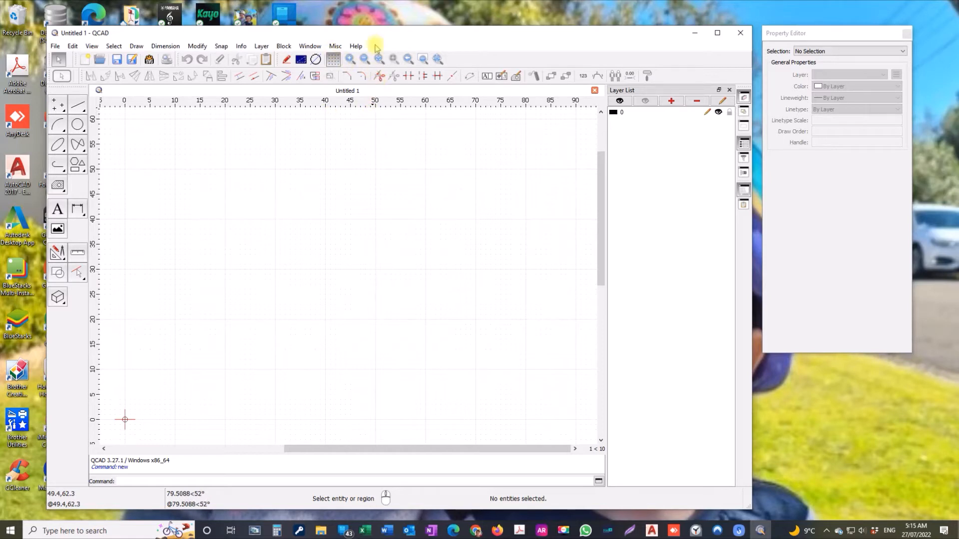
# Step: Show the Line toolbar from the Draw group of toolbars
pyautogui.rightClick(485, 59)
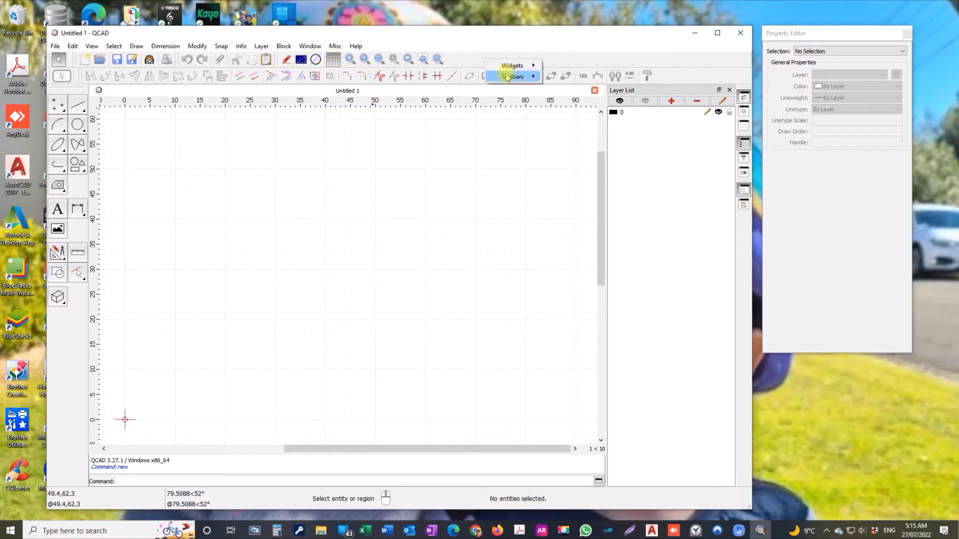
pyautogui.moveTo(509, 76)
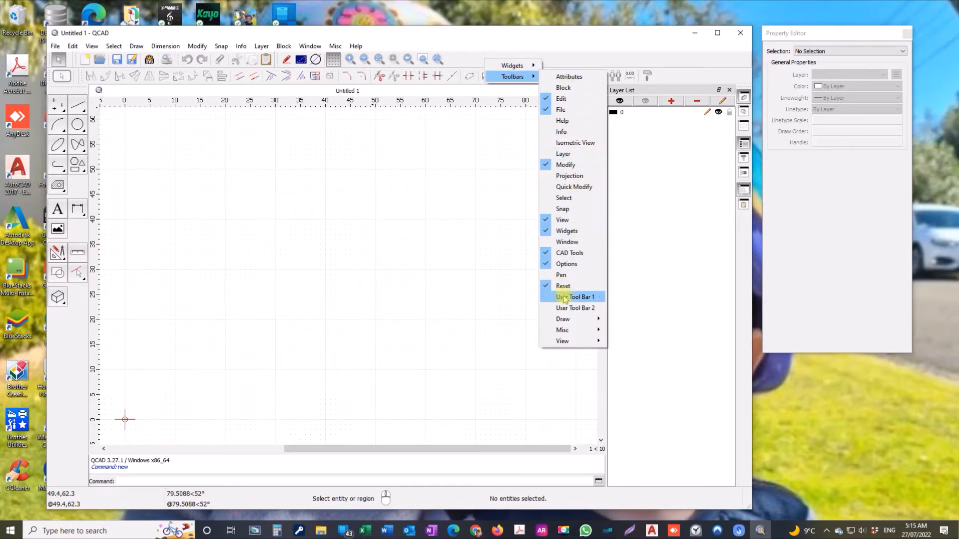
pyautogui.moveTo(569, 320)
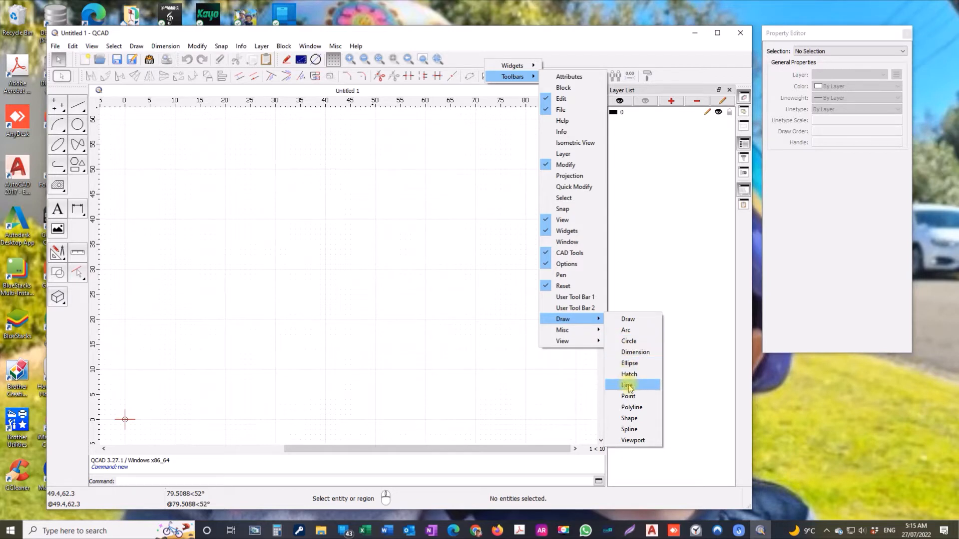
pyautogui.click(628, 388)
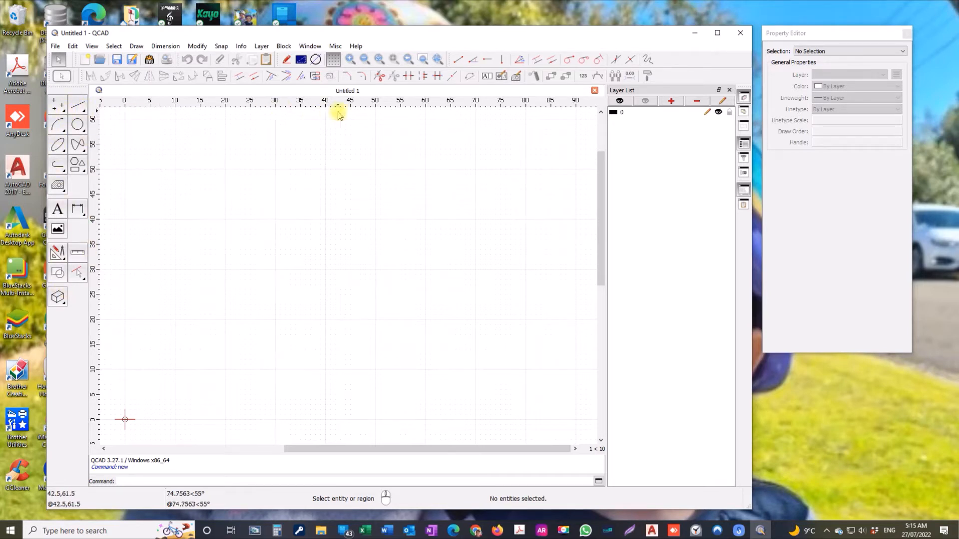
# Step: Examine the available line, circle and dimension drawing tools
pyautogui.click(80, 108)
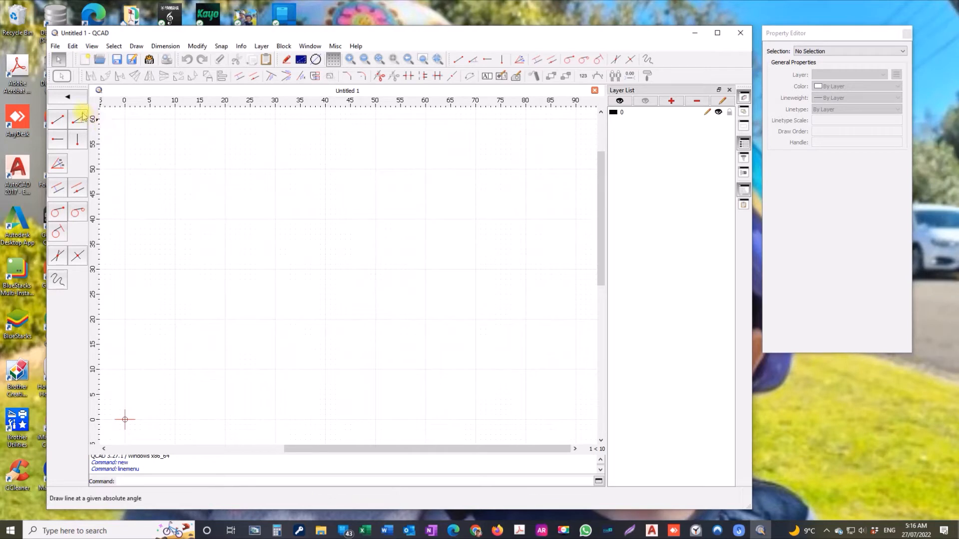
pyautogui.click(69, 99)
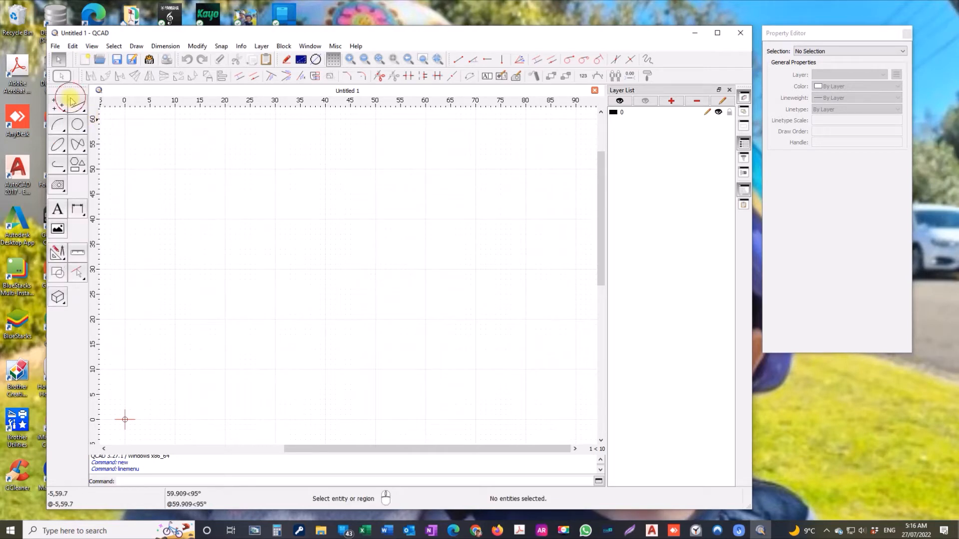
pyautogui.click(77, 127)
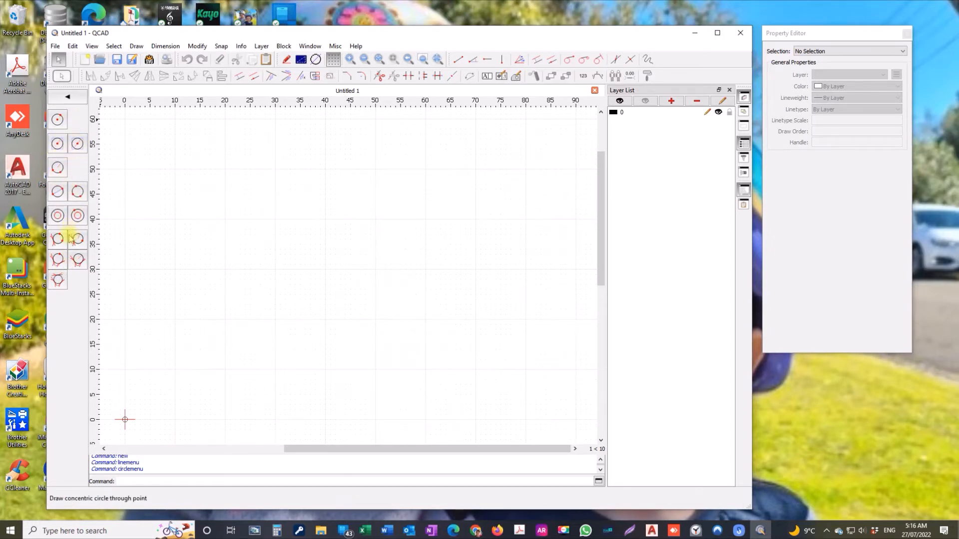
pyautogui.click(68, 98)
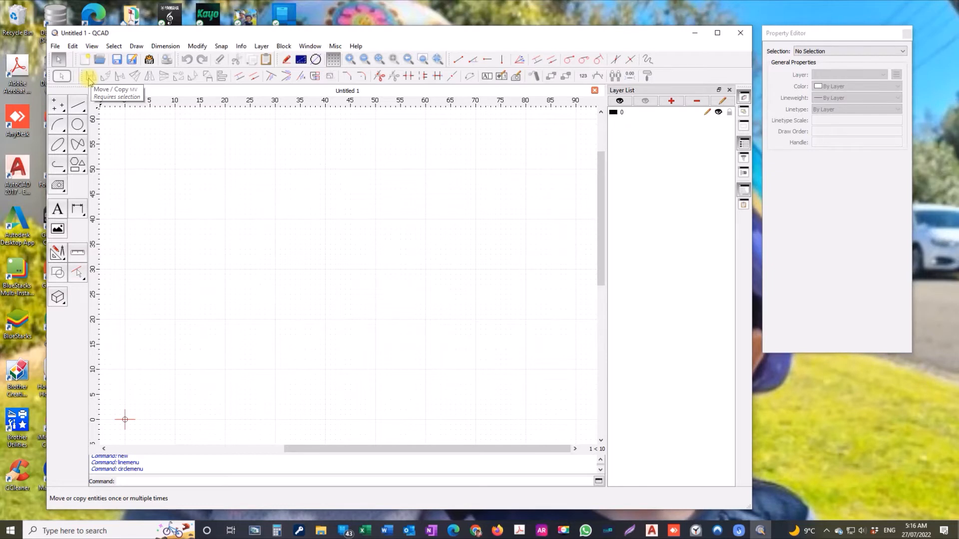
pyautogui.click(79, 213)
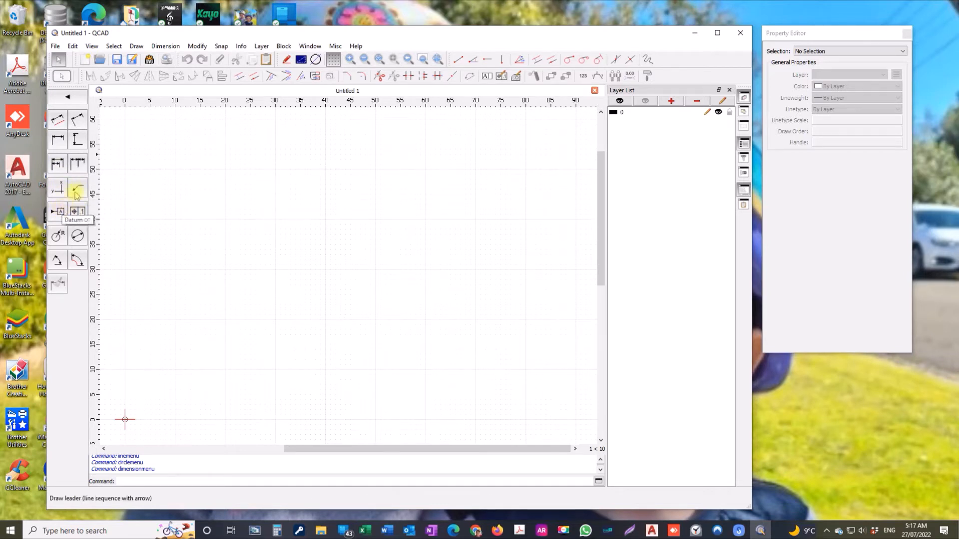
pyautogui.click(78, 236)
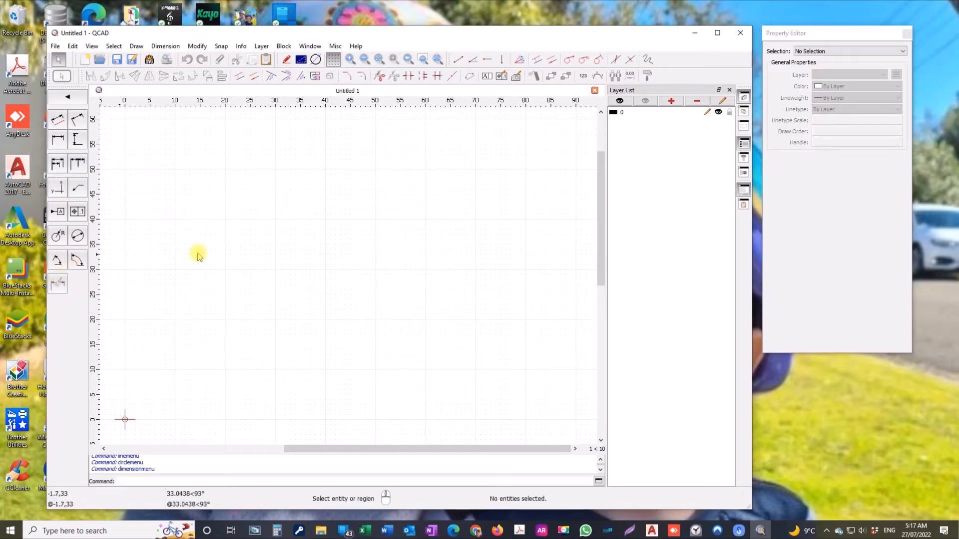
# Step: In the application preferences, set the default dimension text height for new drawings to 50 units
pyautogui.click(72, 48)
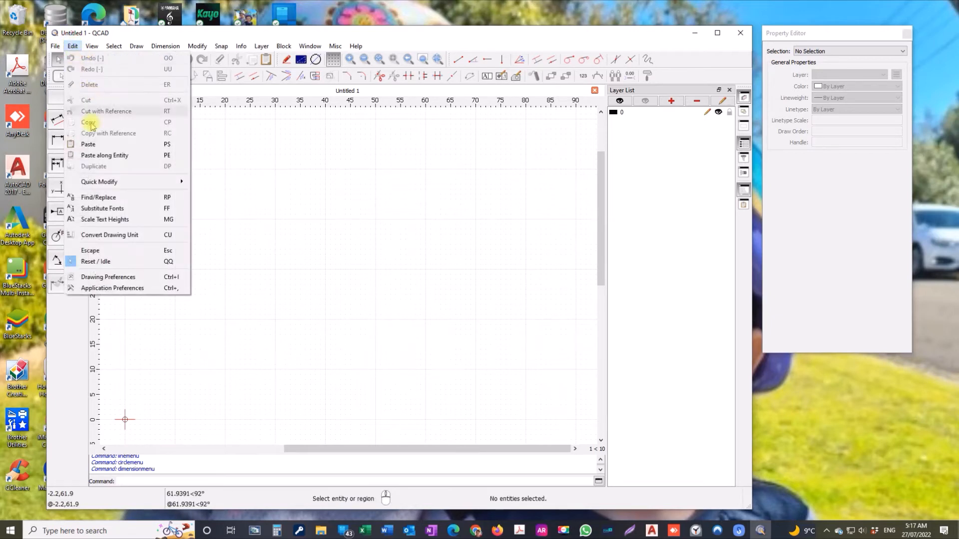
pyautogui.click(99, 288)
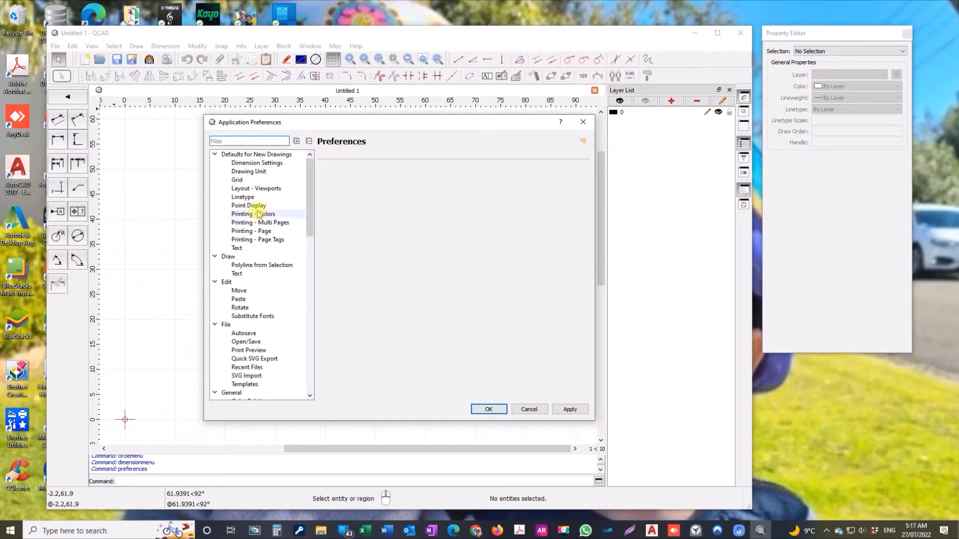
pyautogui.click(266, 163)
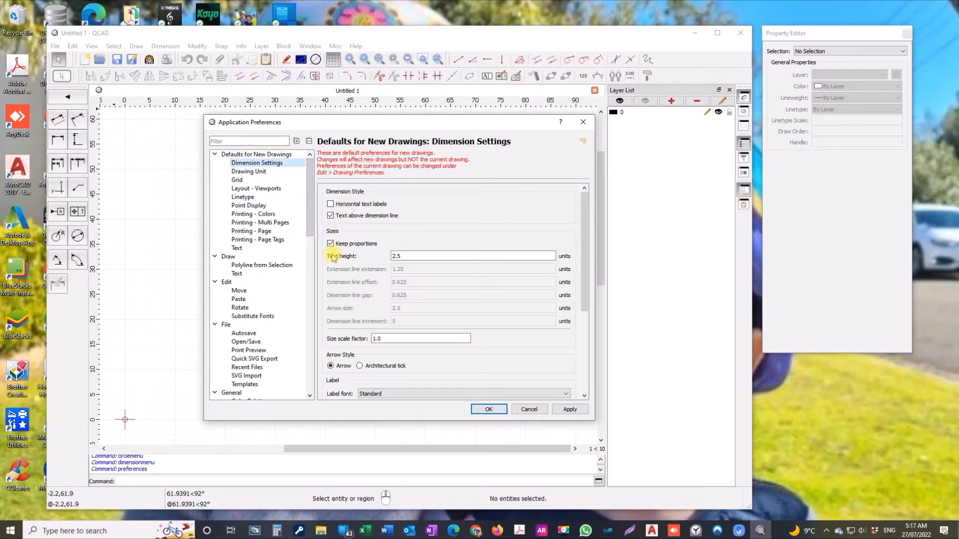
pyautogui.moveTo(405, 255); pyautogui.dragTo(353, 241)
pyautogui.write('50')
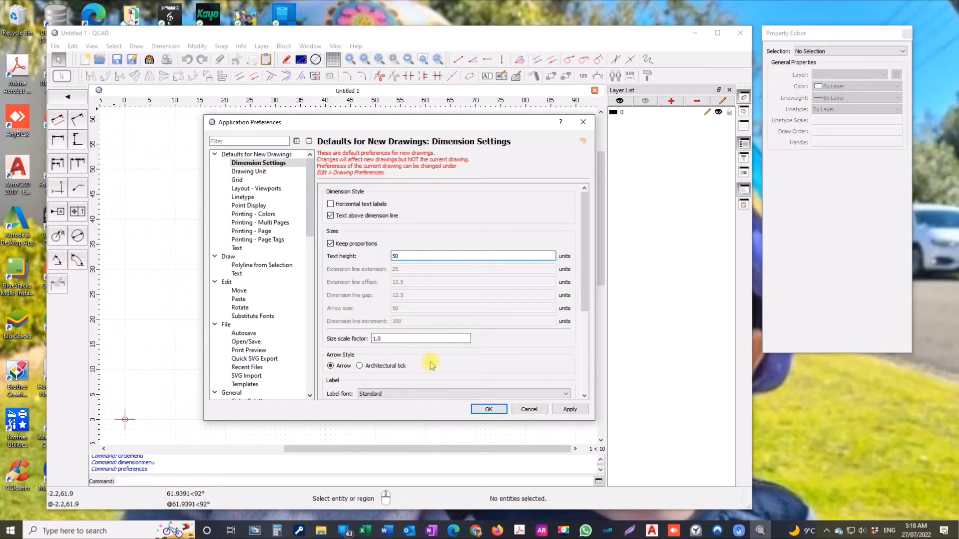
# Step: Try precisions of 0 and 0.00 for the default linear dimension labels
pyautogui.scroll(-3, 582, 374)
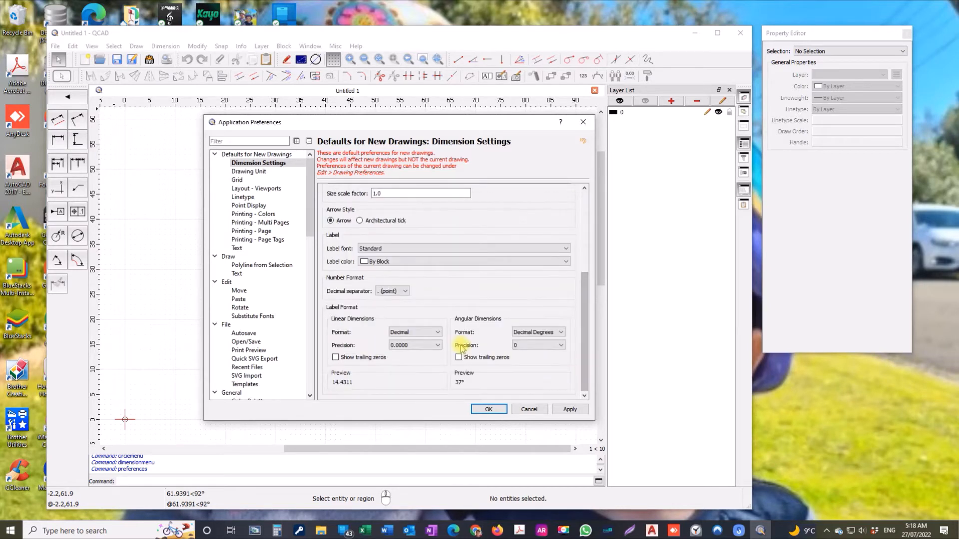
pyautogui.click(438, 346)
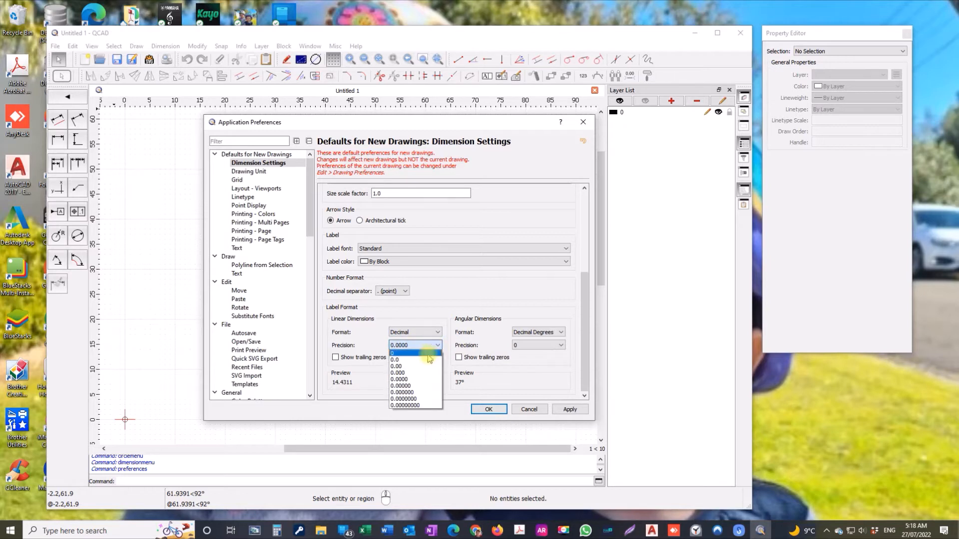
pyautogui.click(414, 351)
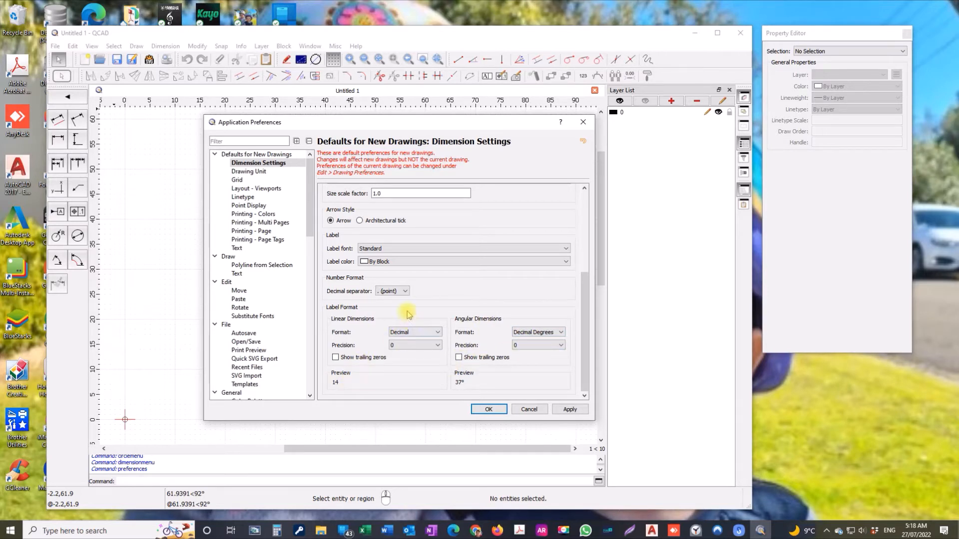
pyautogui.click(433, 346)
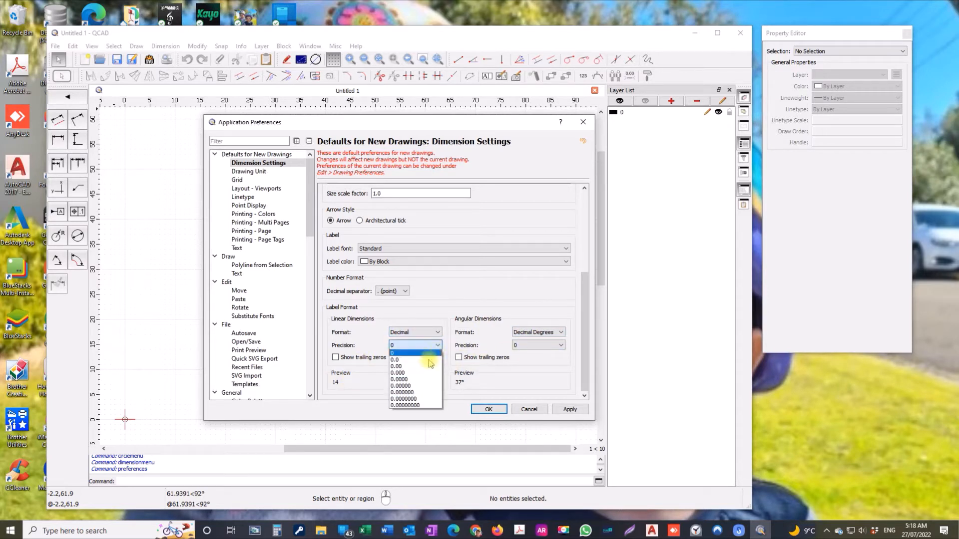
pyautogui.click(410, 366)
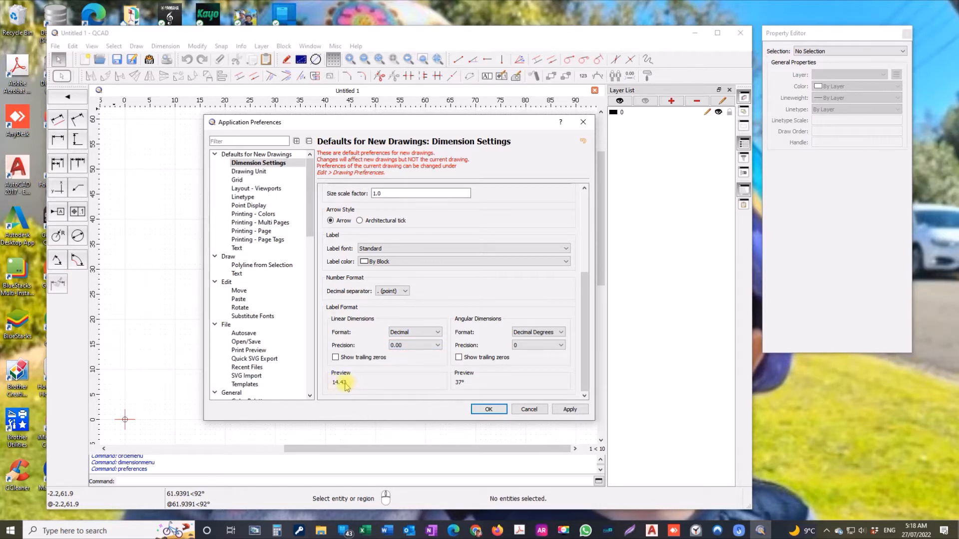
# Step: Set the default linear dimension precision to 0, apply the dimension settings and close the preferences
pyautogui.click(440, 346)
pyautogui.click(405, 353)
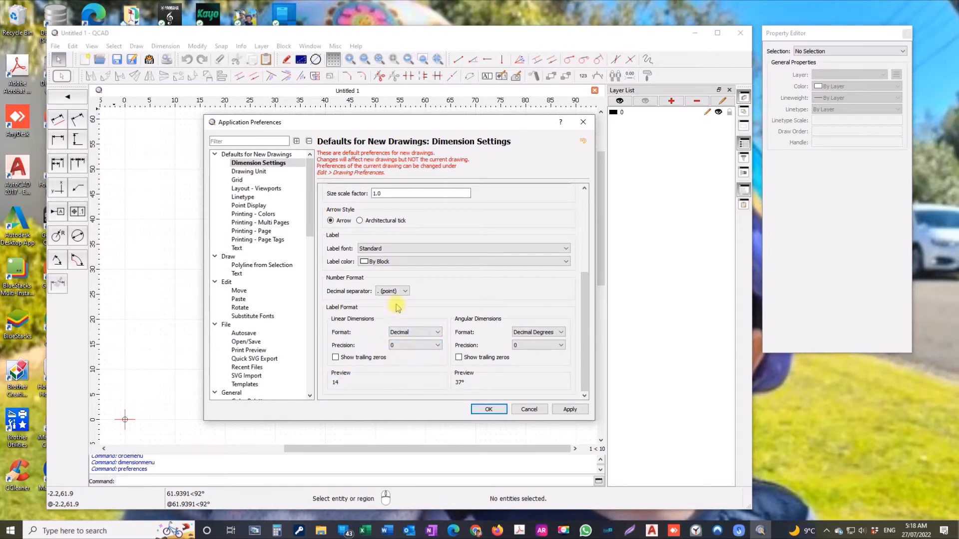
pyautogui.click(561, 410)
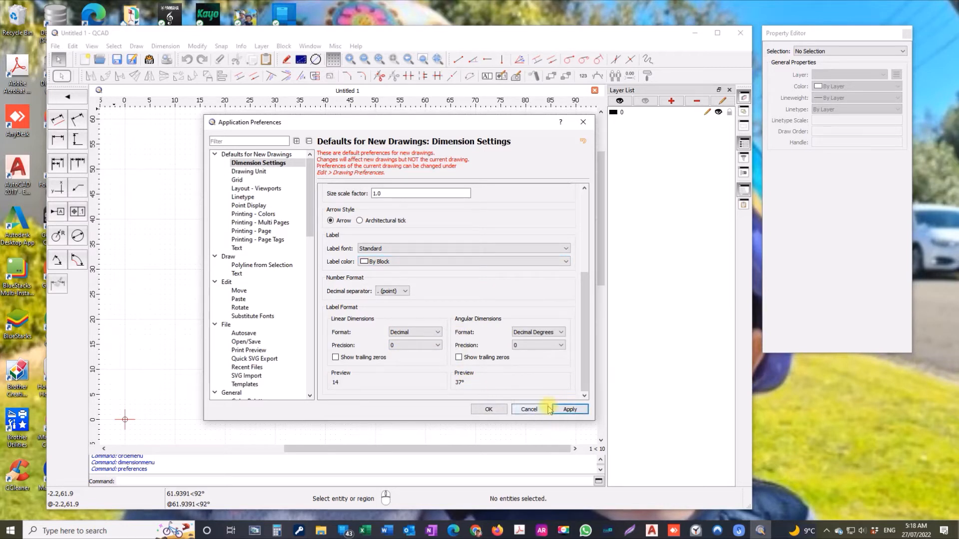
pyautogui.click(492, 409)
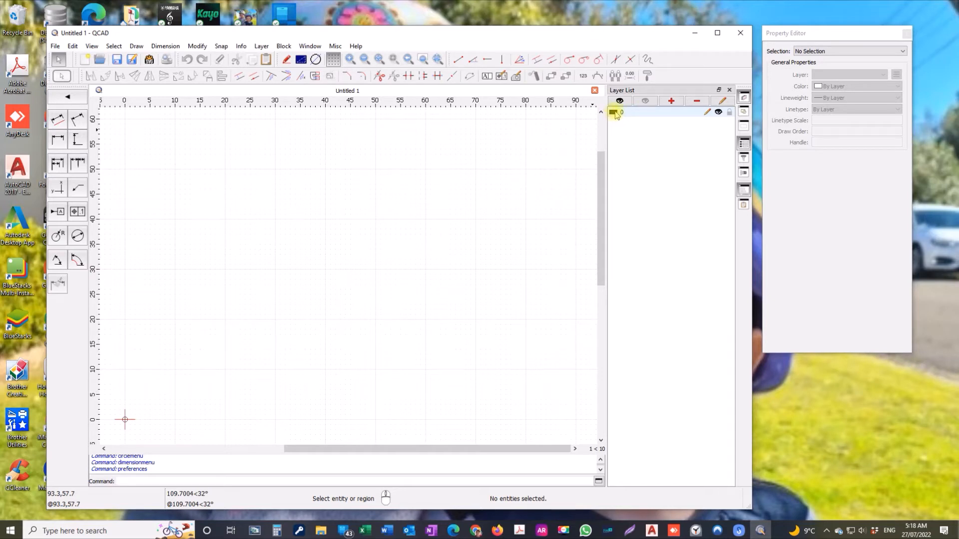
# Step: Add a black layer named Benchtops with a 0.35mm (ISO) lineweight and continuous linetype
pyautogui.click(671, 102)
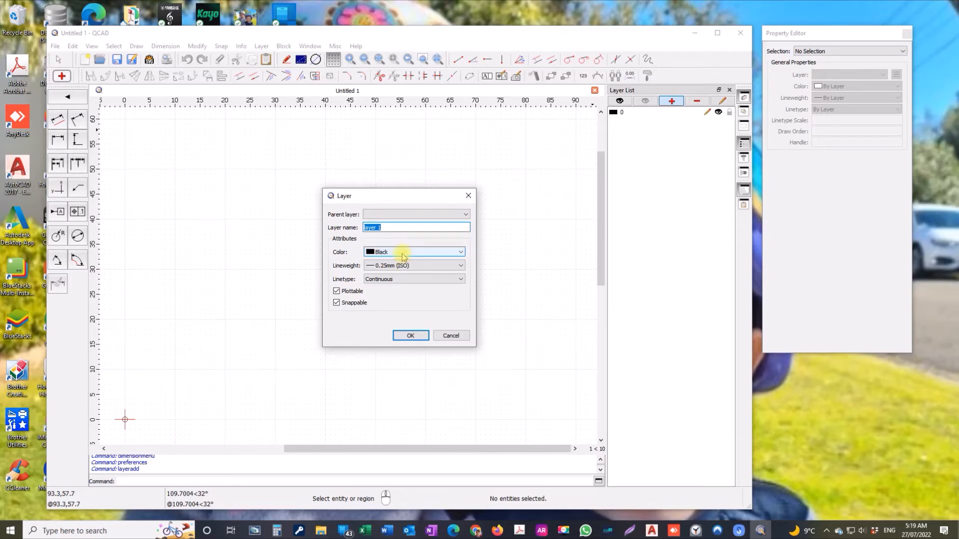
pyautogui.write('Benchtops')
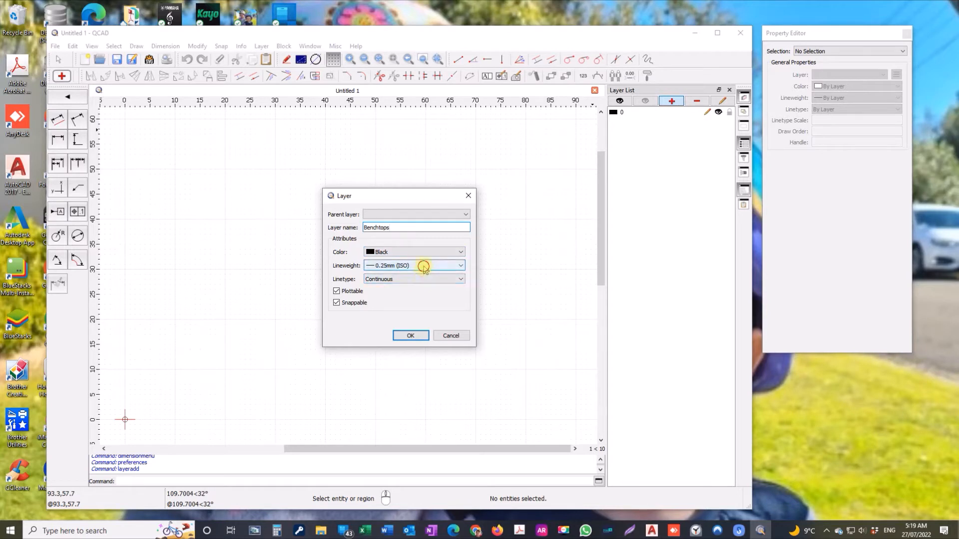
pyautogui.click(422, 266)
pyautogui.click(388, 355)
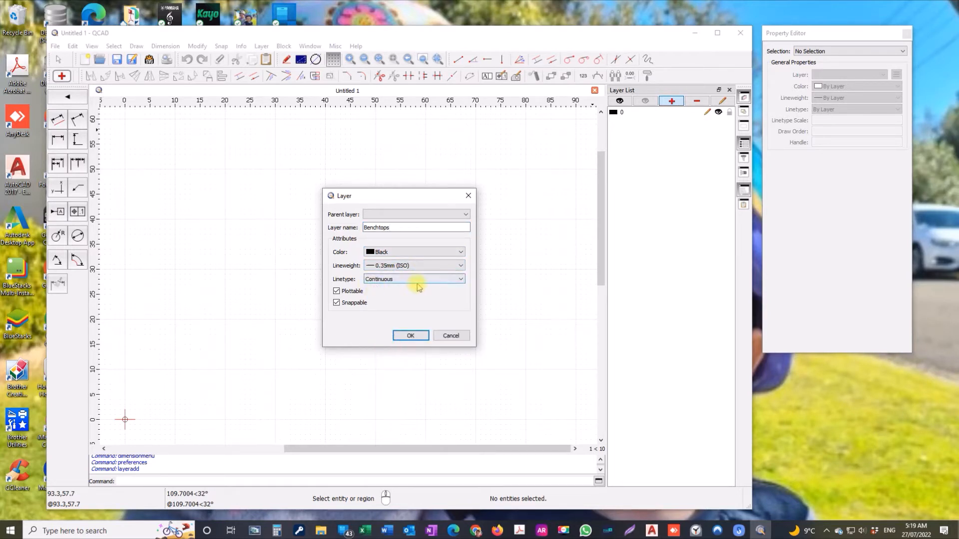
pyautogui.click(410, 337)
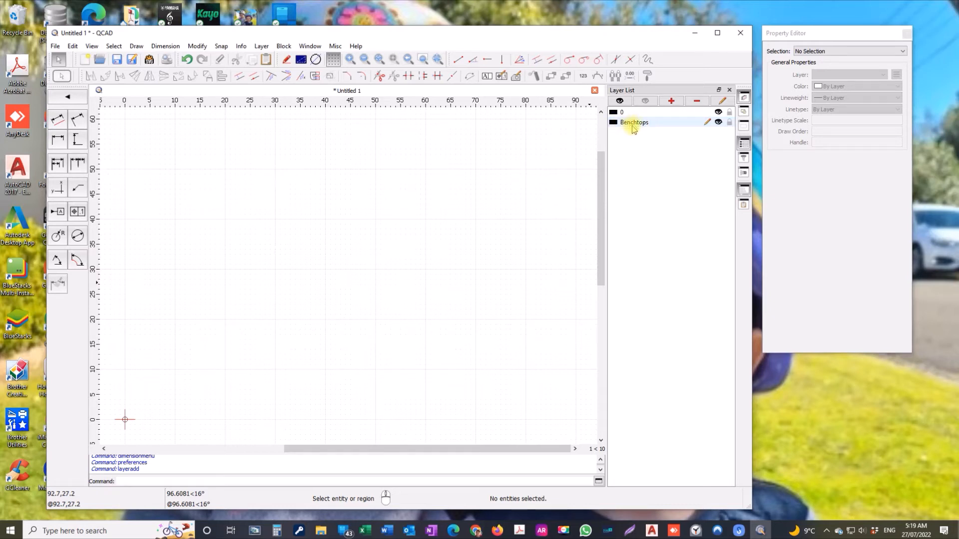
# Step: Add a layer named Edging and Joints, keeping the black colour, 0.25mm (ISO) lineweight and continuous linetype
pyautogui.click(671, 102)
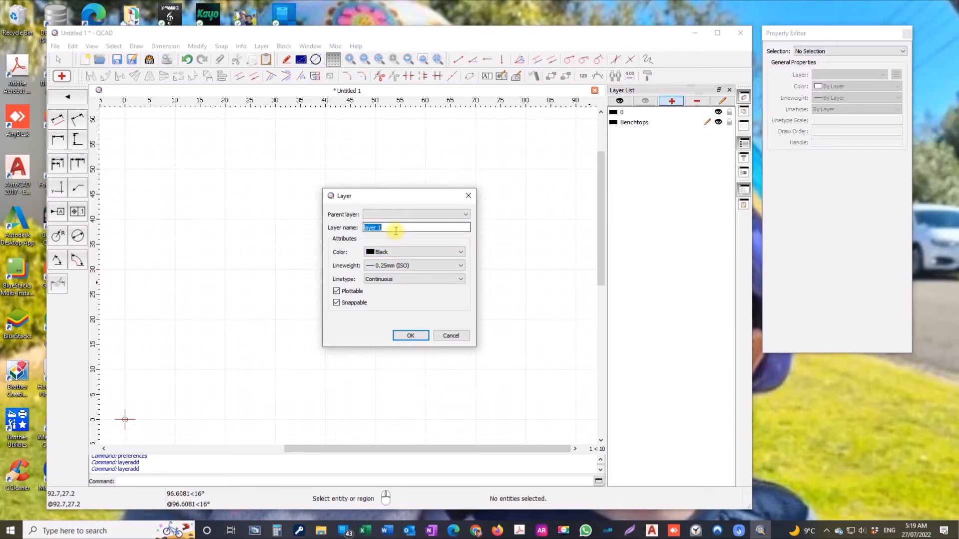
pyautogui.write('Edging and Joints')
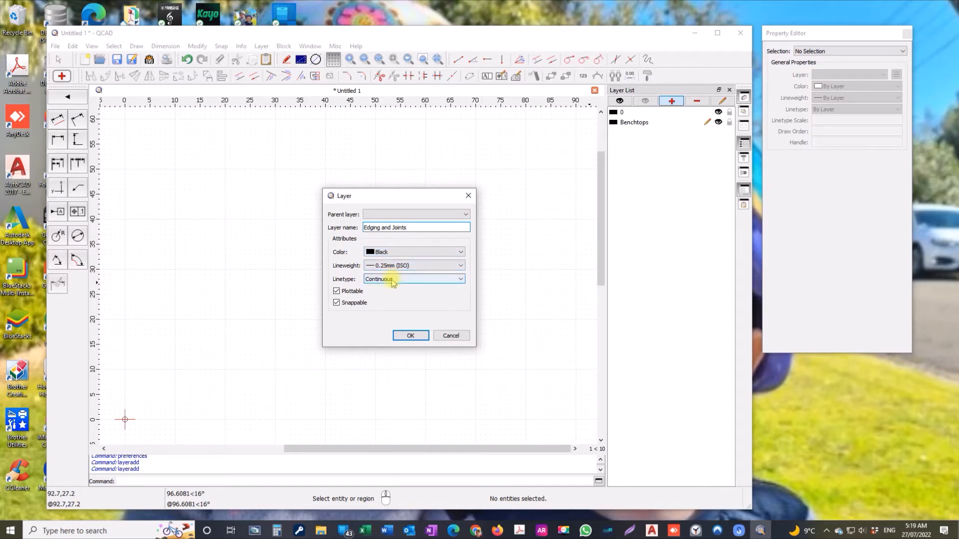
pyautogui.click(411, 336)
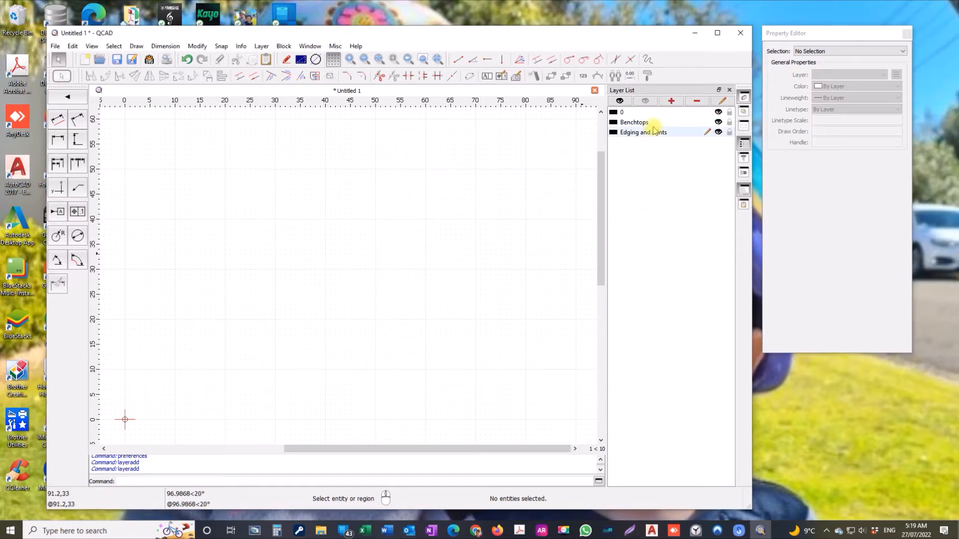
# Step: Add a magenta layer named Dimensions and Notes, keeping the 0.25mm (ISO) lineweight and continuous linetype
pyautogui.click(672, 101)
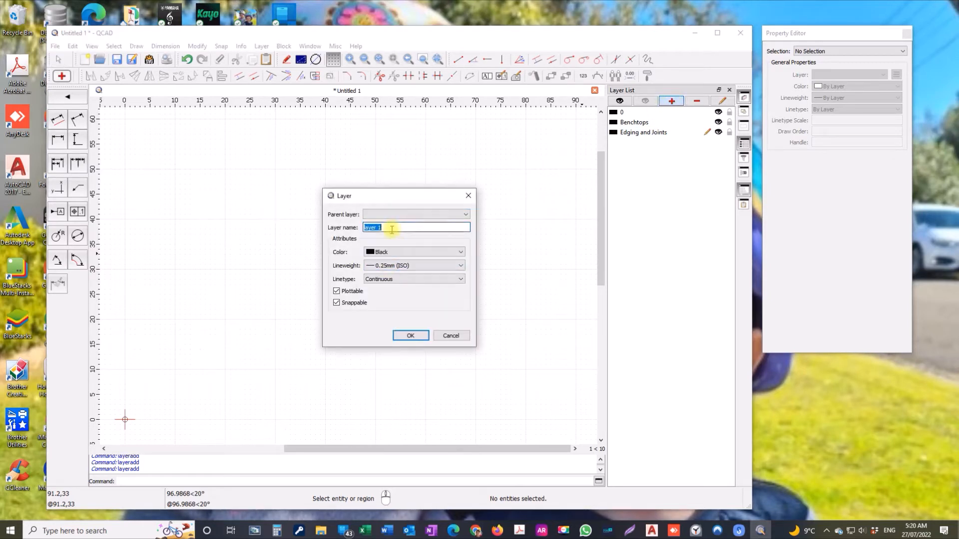
pyautogui.write('Dimensions and Notes')
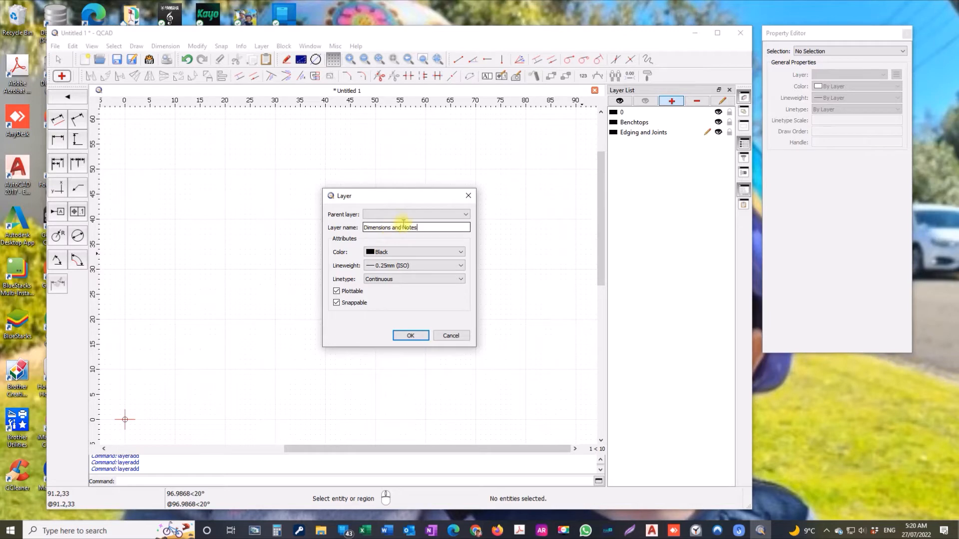
pyautogui.click(400, 251)
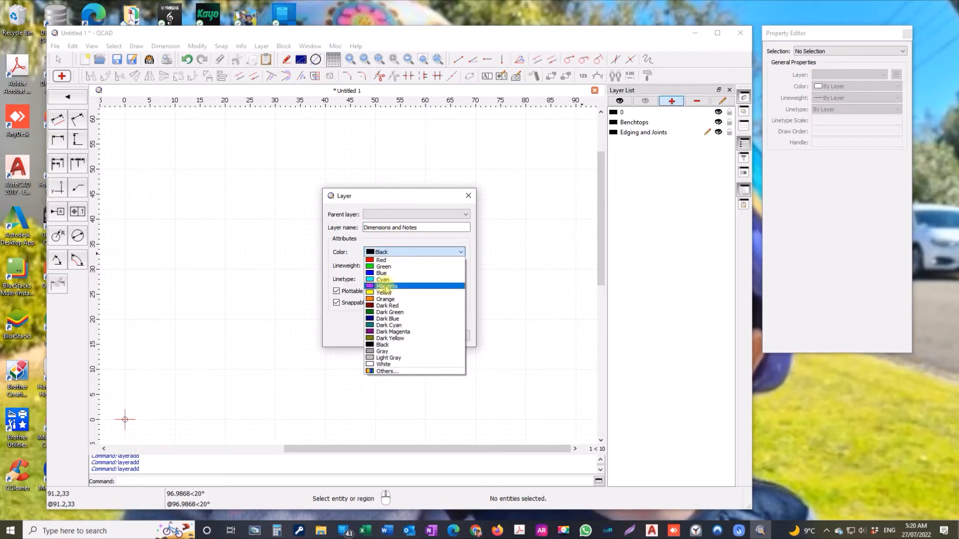
pyautogui.click(385, 286)
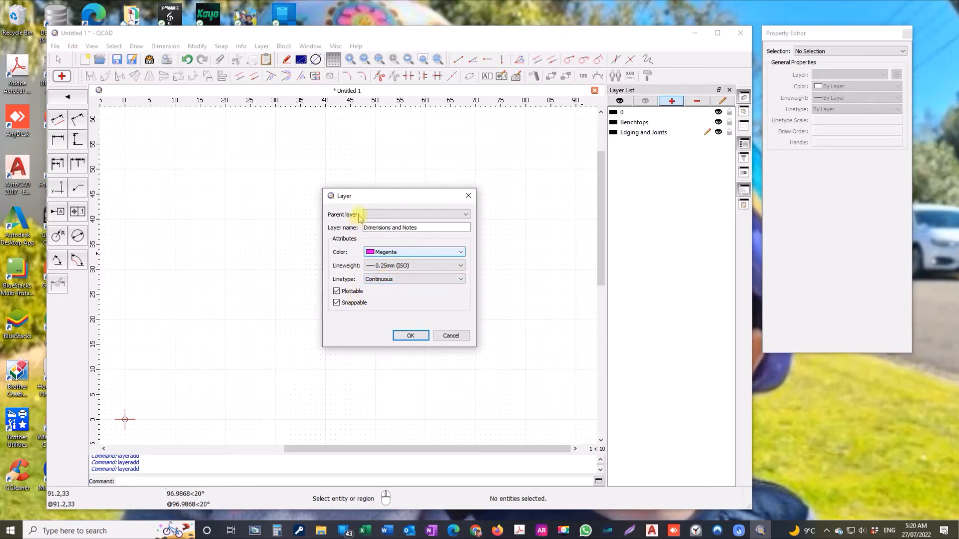
pyautogui.click(410, 336)
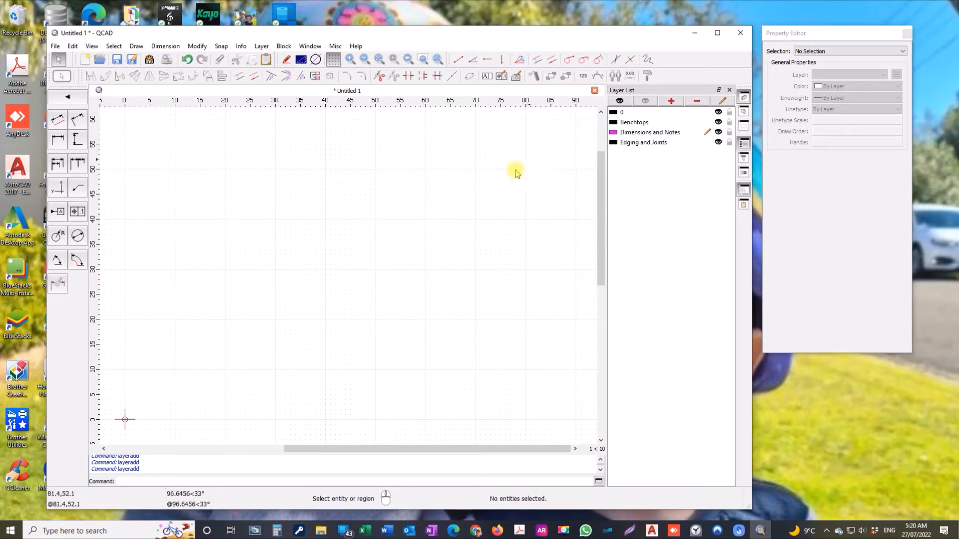
# Step: Hide the Dimensions and Notes layer and show it again
pyautogui.click(718, 132)
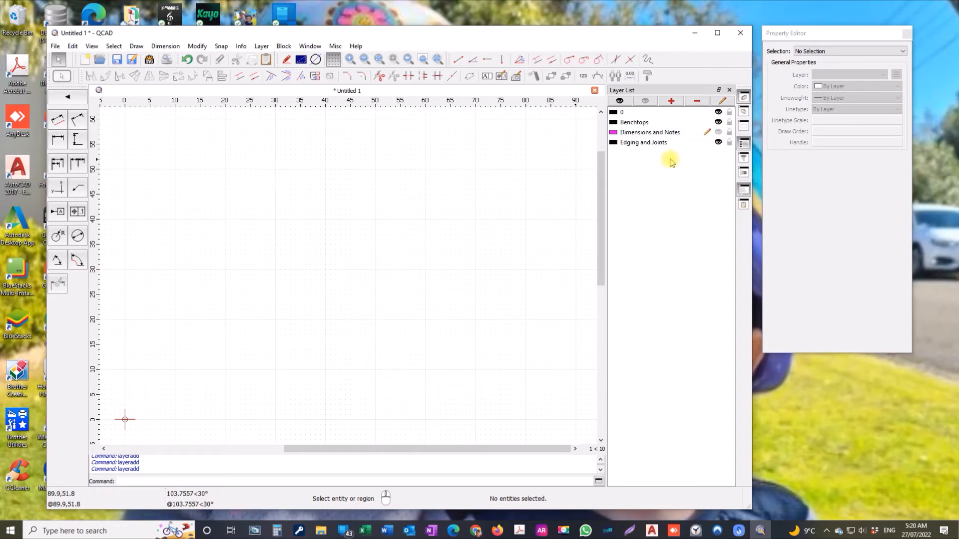
pyautogui.click(719, 132)
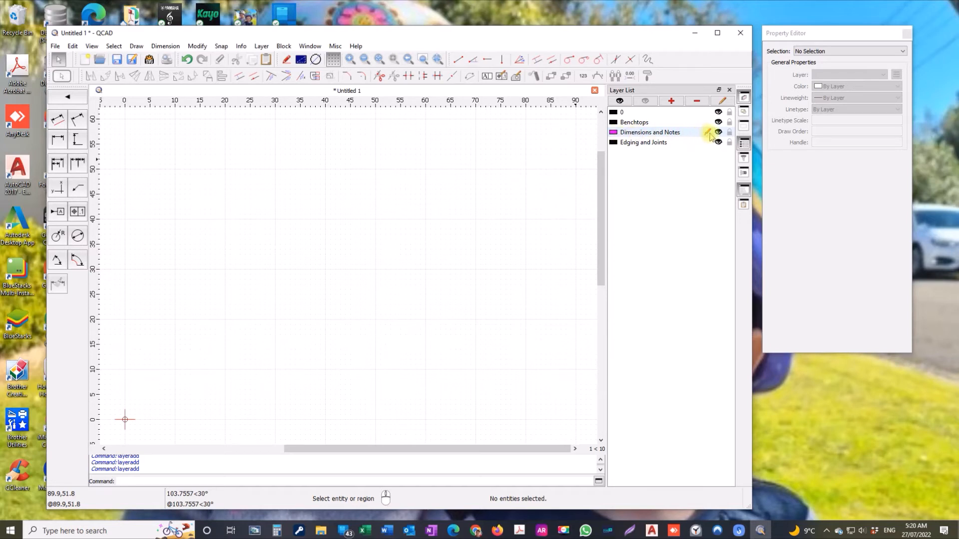
# Step: Make Benchtops the current layer and set up a rectangle by size with width 2000 and height 600
pyautogui.click(639, 123)
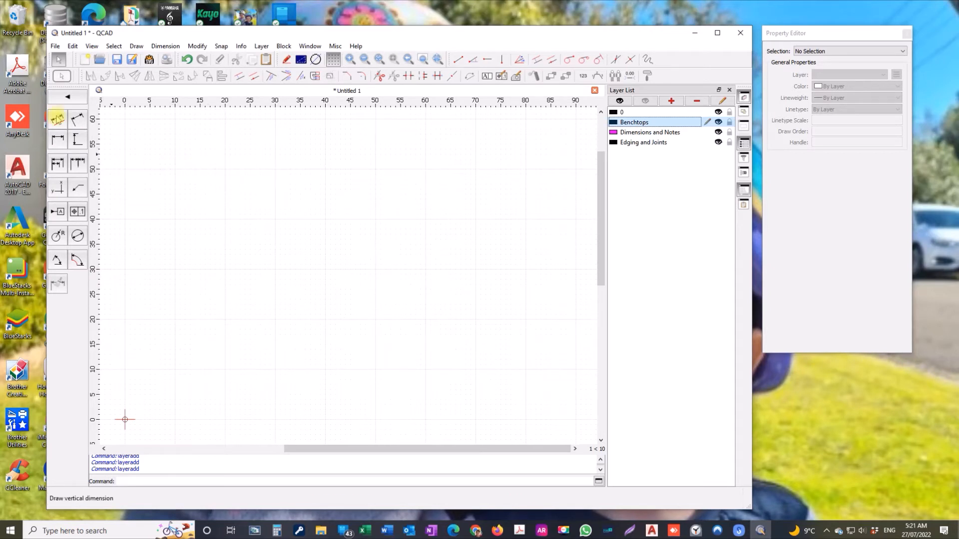
pyautogui.click(69, 97)
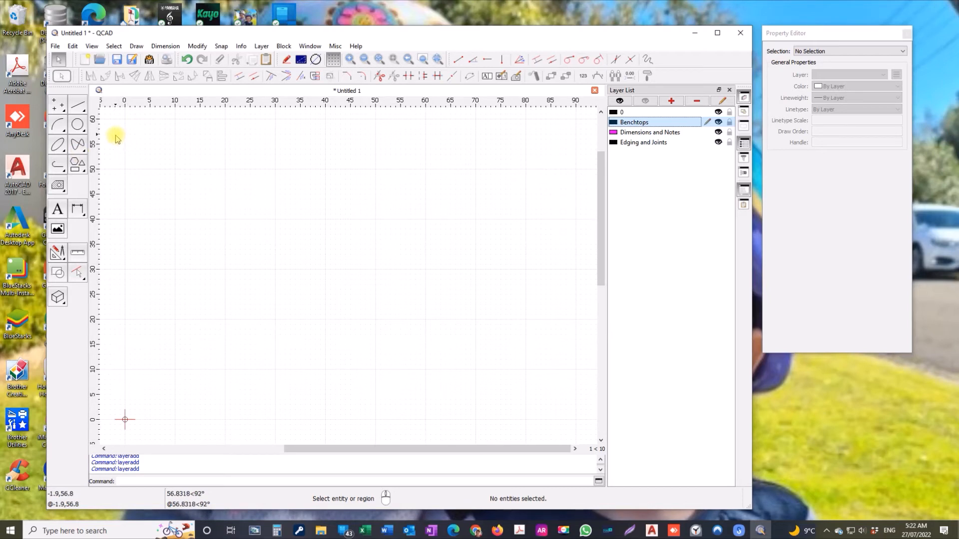
pyautogui.click(78, 164)
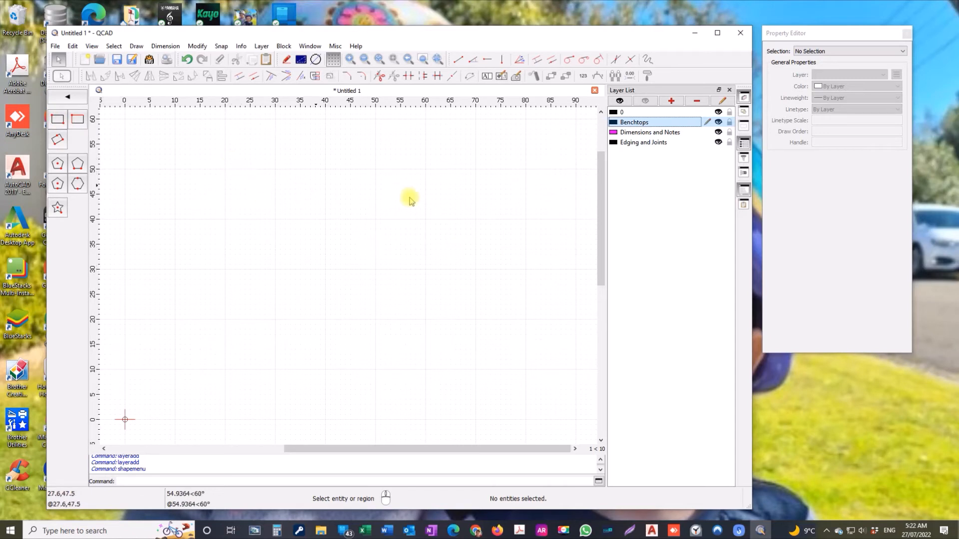
pyautogui.click(77, 120)
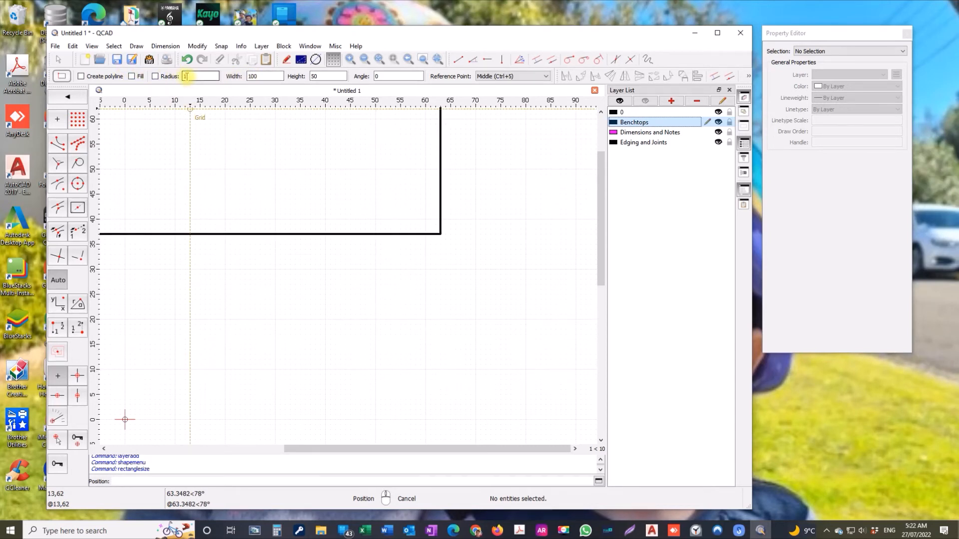
pyautogui.click(252, 76)
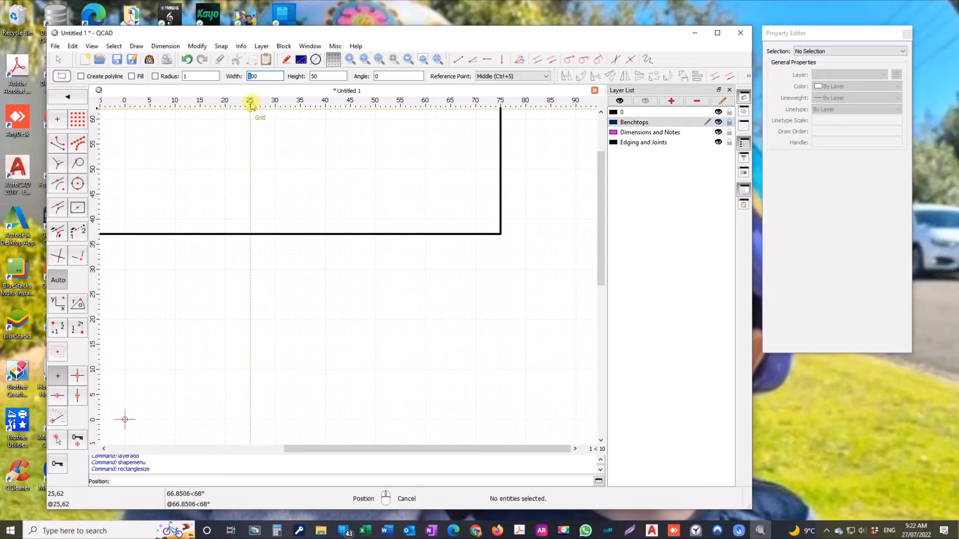
pyautogui.write('2000')
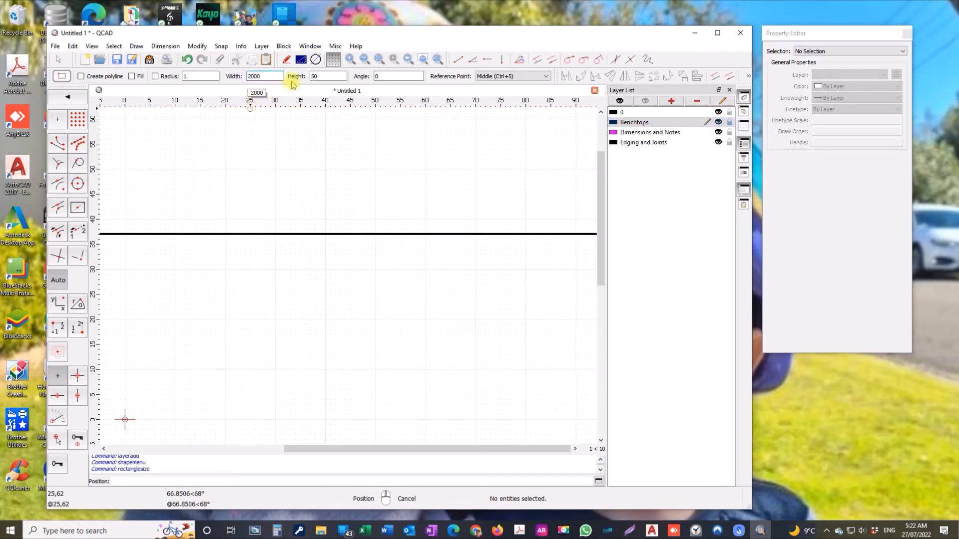
pyautogui.click(312, 76)
pyautogui.doubleClick(312, 77)
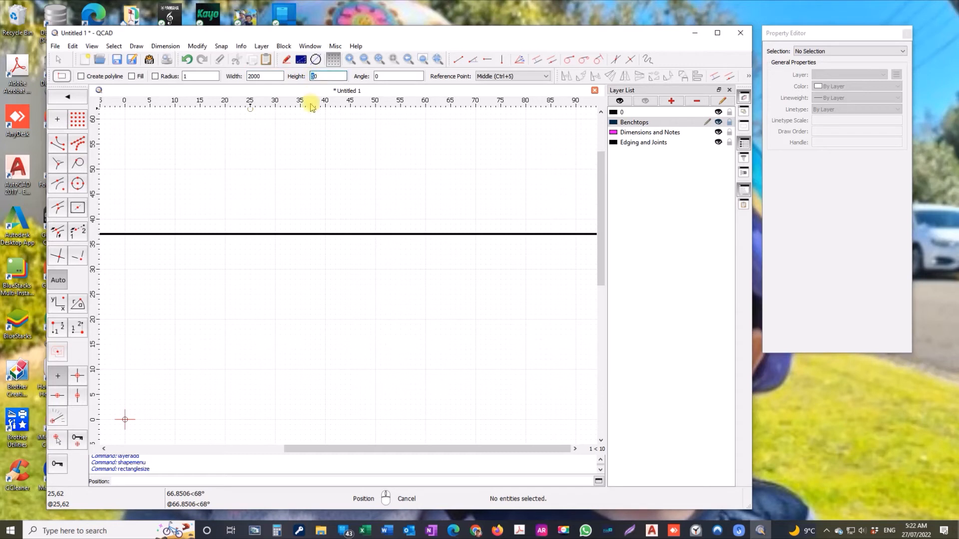
pyautogui.write('60')
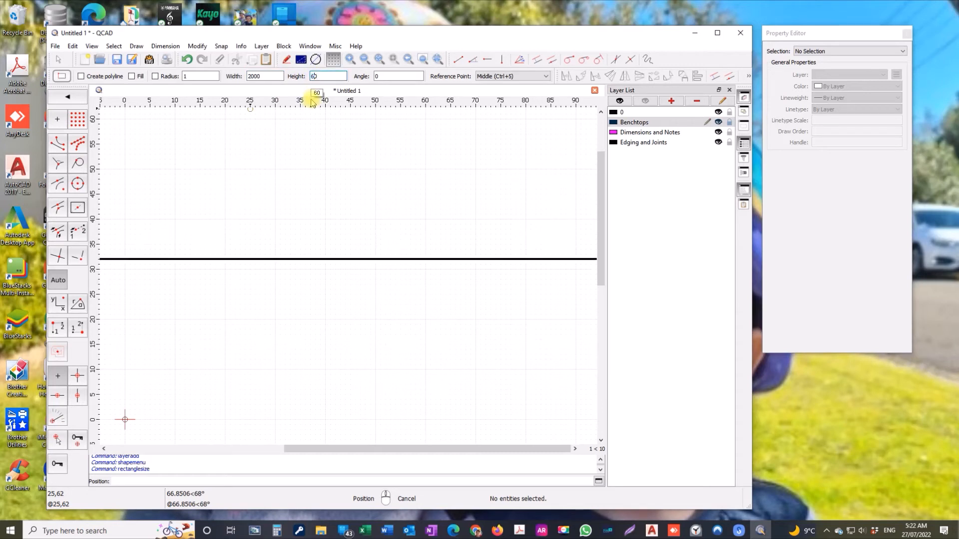
pyautogui.write('0')
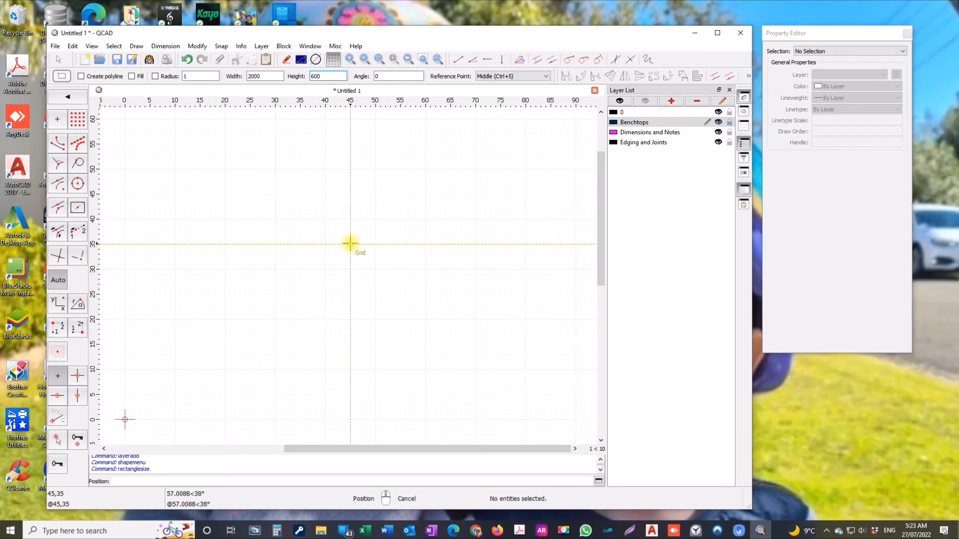
# Step: Place the rectangle by its middle reference point on the drawing origin and finish the rectangle command
pyautogui.scroll(-5, 350, 244)
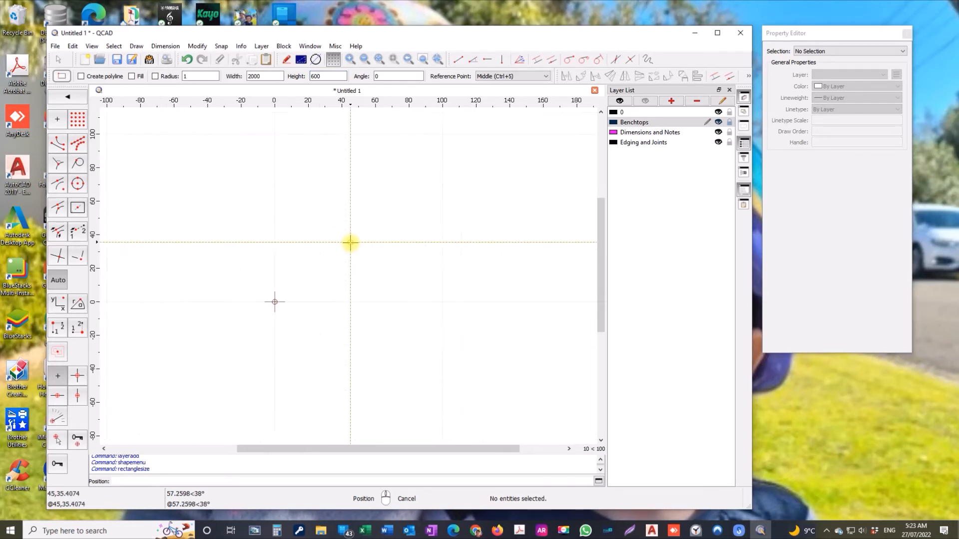
pyautogui.scroll(-5, 351, 243)
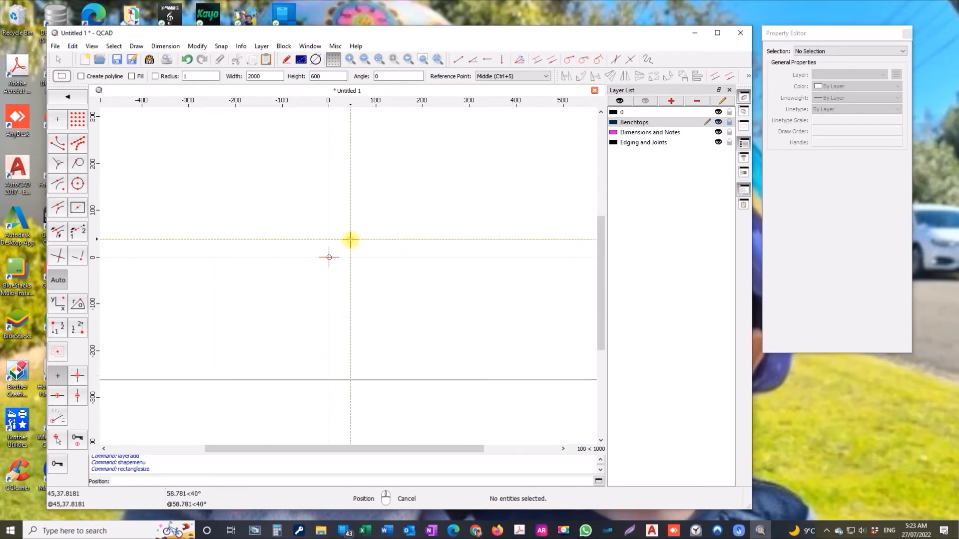
pyautogui.scroll(-1, 350, 239)
pyautogui.scroll(-2, 350, 240)
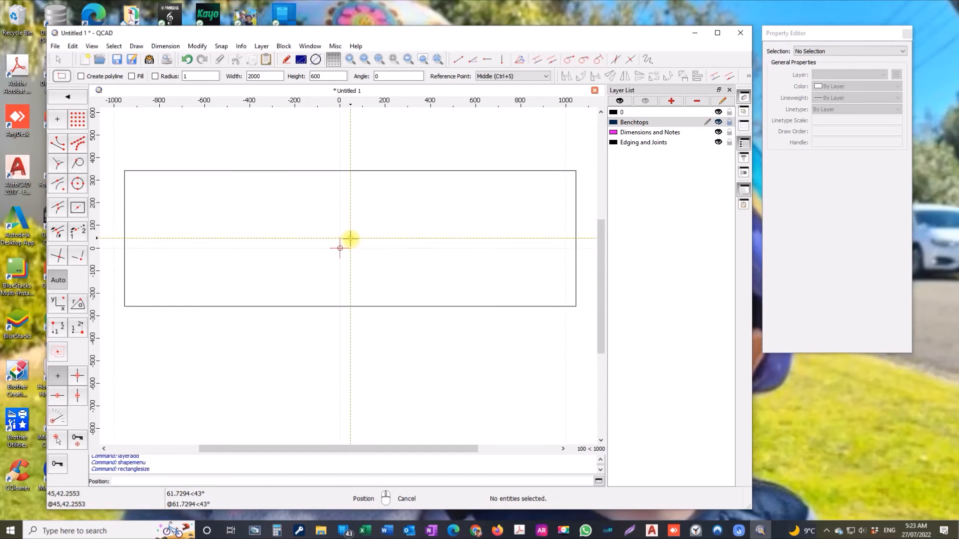
pyautogui.scroll(-1, 350, 240)
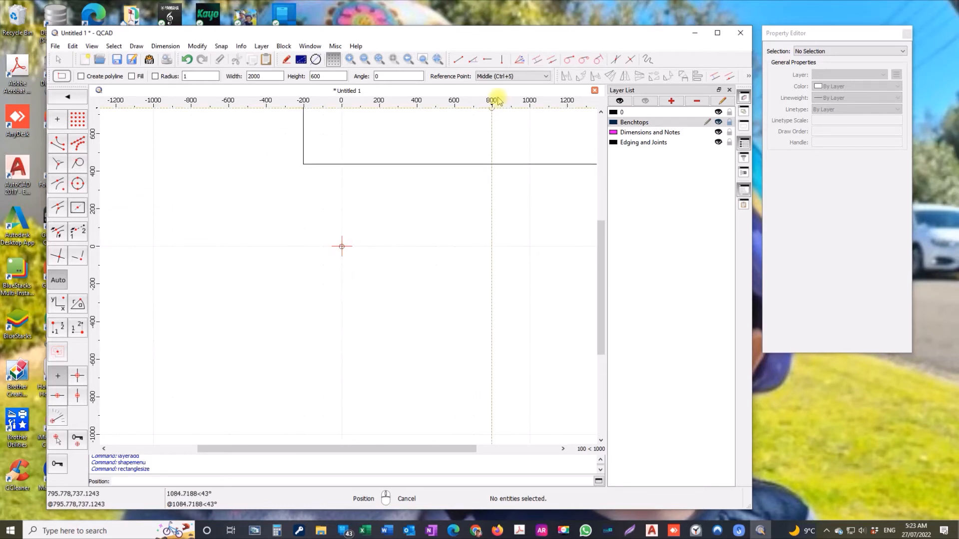
pyautogui.click(547, 76)
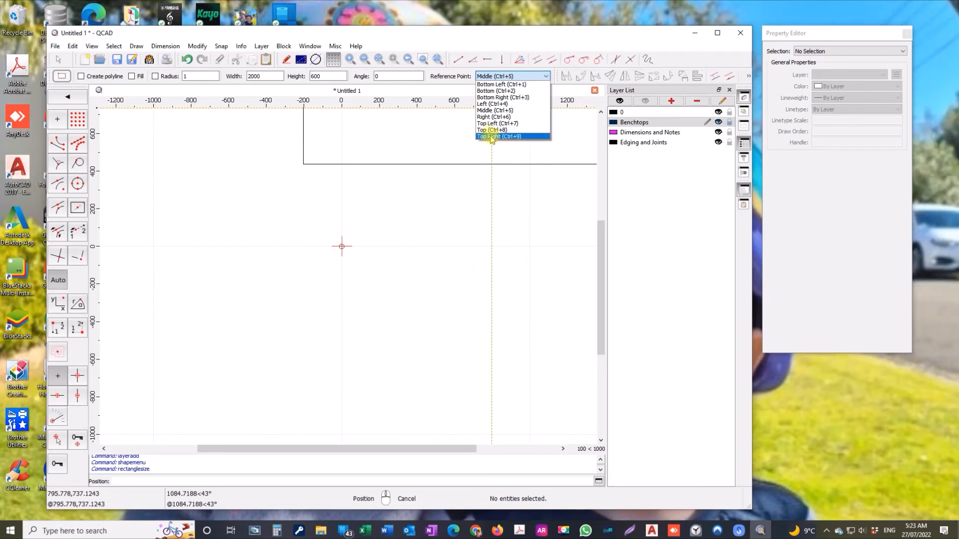
pyautogui.click(487, 79)
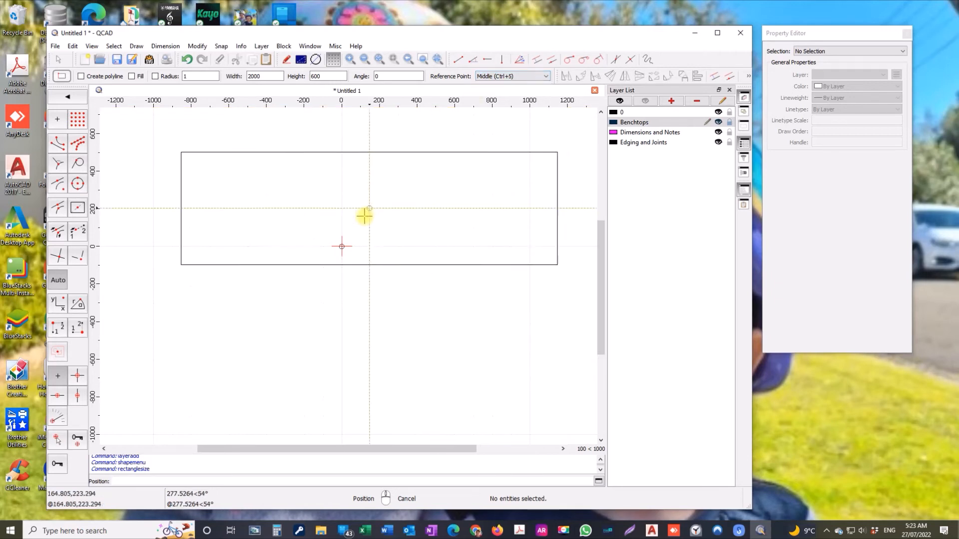
pyautogui.click(342, 245)
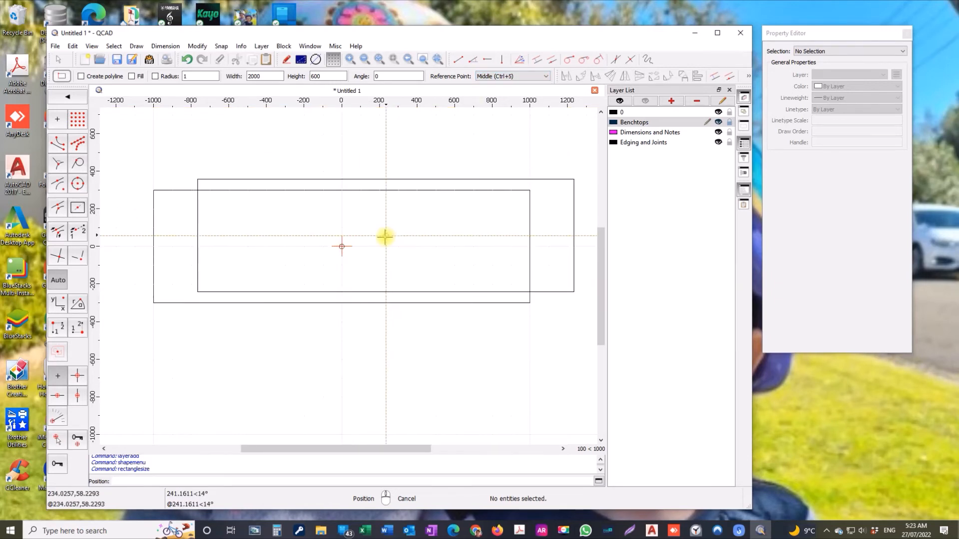
pyautogui.rightClick(385, 247)
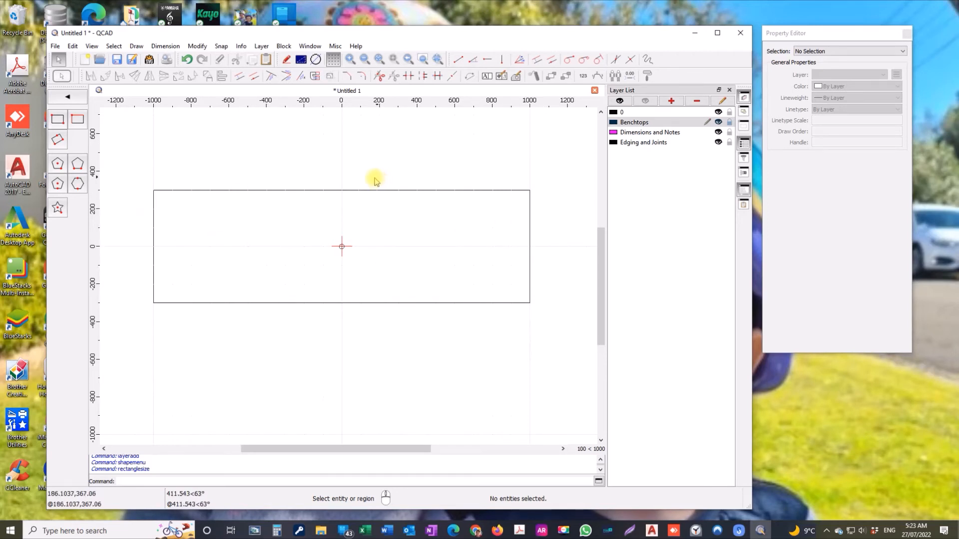
# Step: On the Dimensions and Notes layer, add a horizontal dimension across the benchtop's upper edge, placed about 100 above it
pyautogui.click(642, 132)
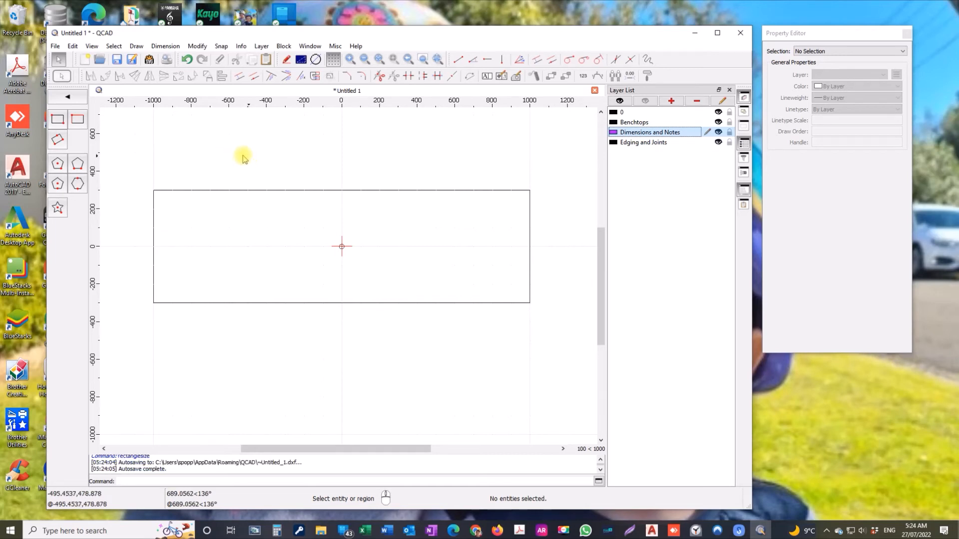
pyautogui.click(69, 98)
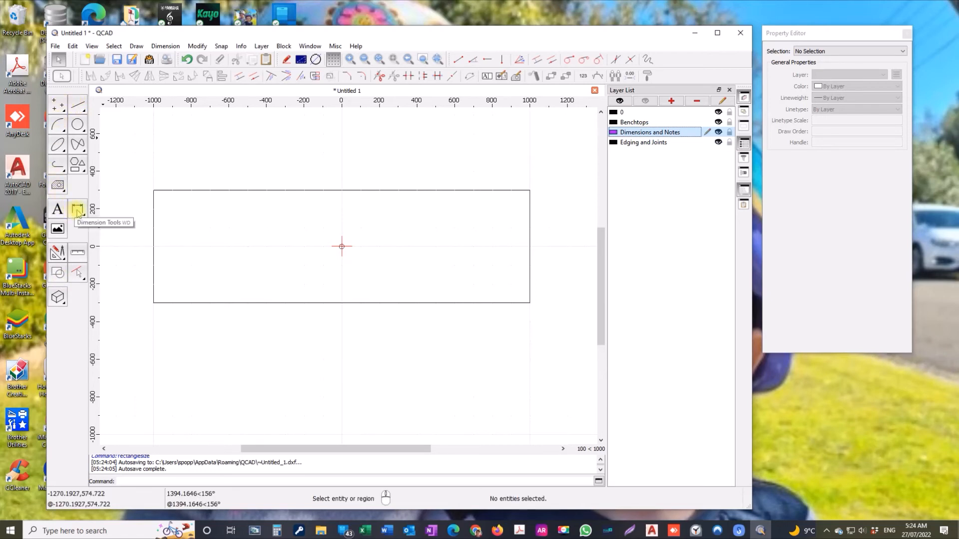
pyautogui.click(78, 210)
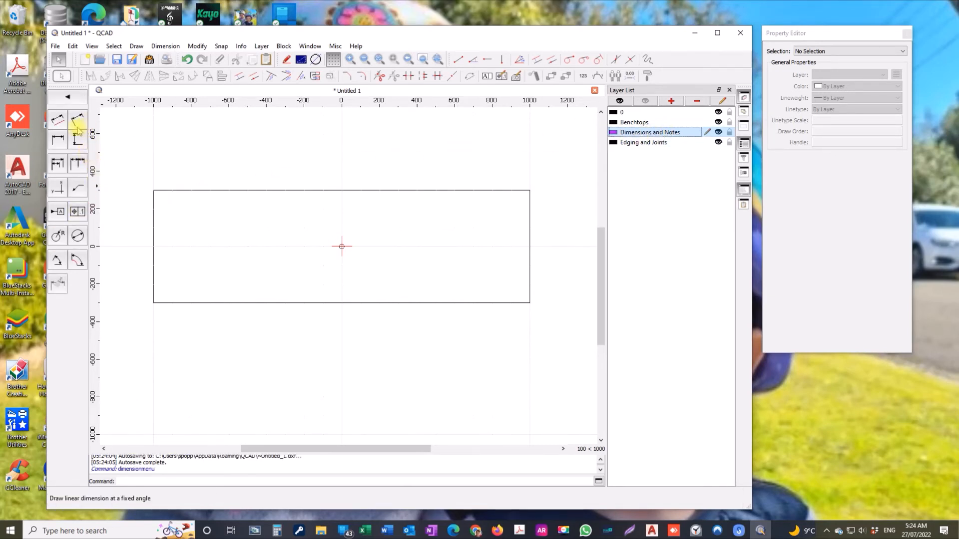
pyautogui.click(58, 141)
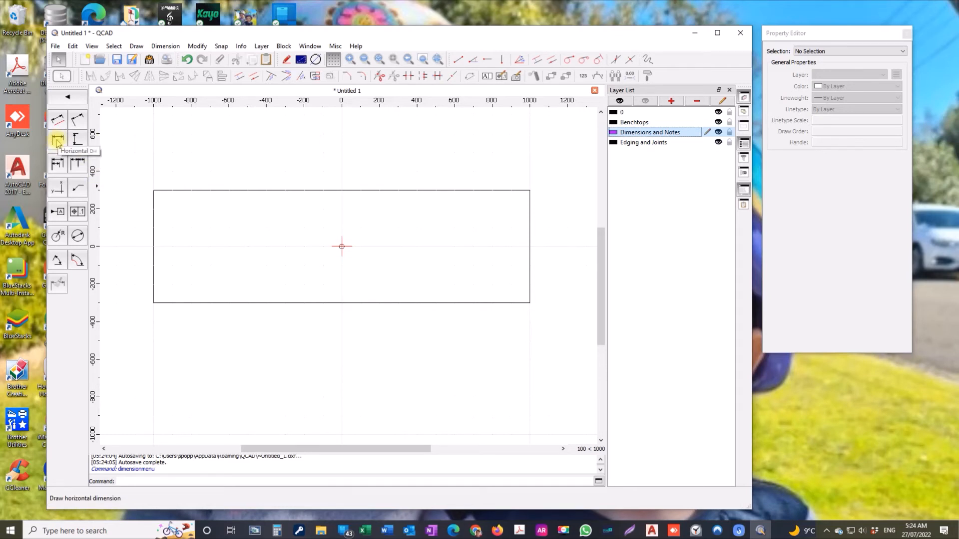
pyautogui.click(58, 142)
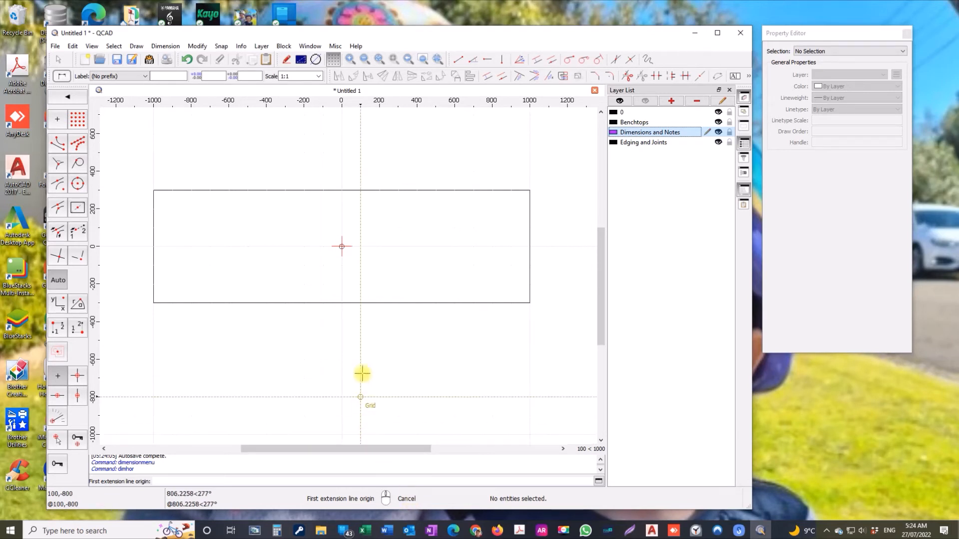
pyautogui.click(153, 191)
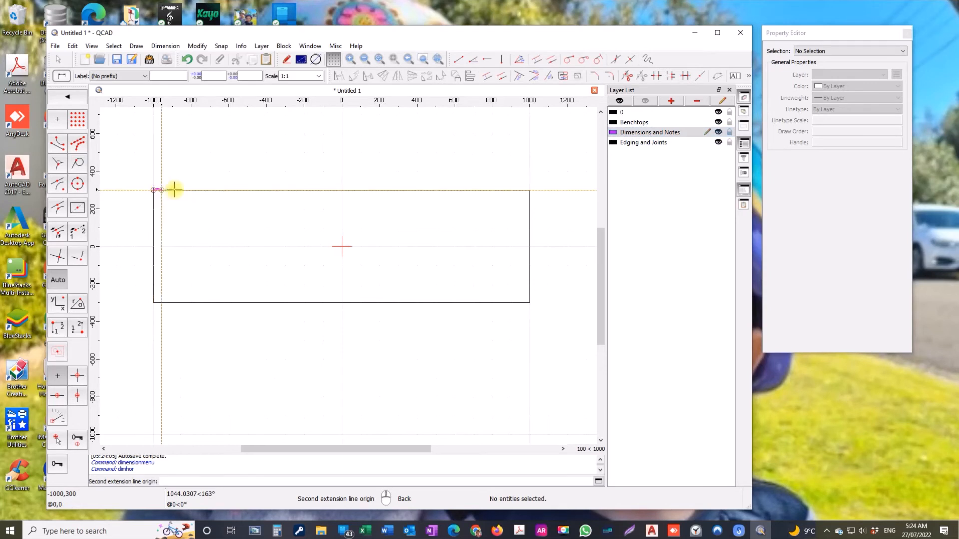
pyautogui.click(528, 190)
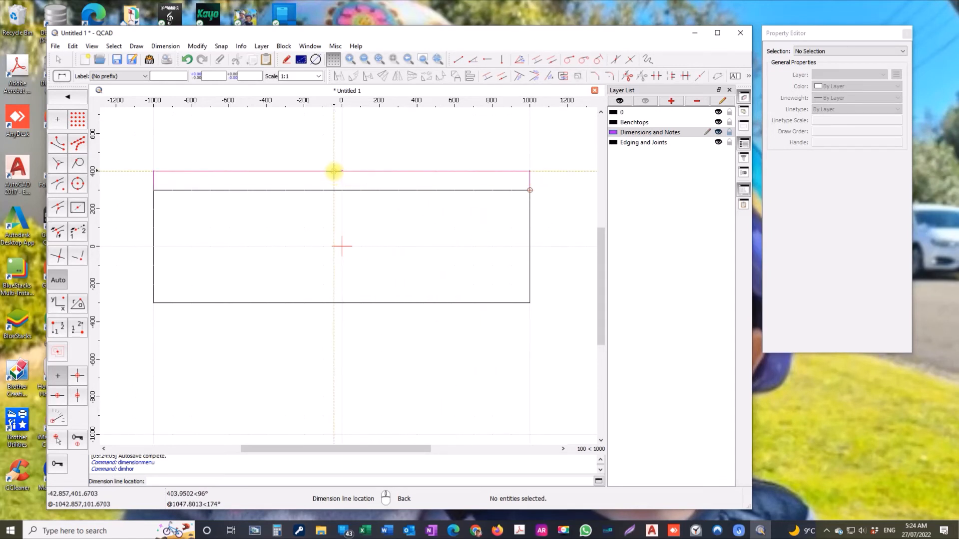
pyautogui.click(334, 170)
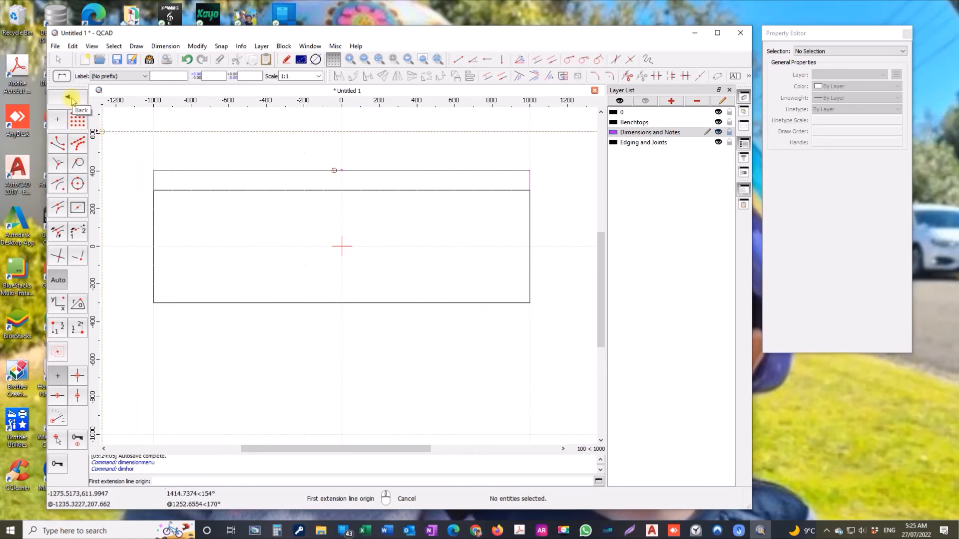
# Step: Add a vertical dimension along the benchtop's right edge, from lower to upper corner, placed about 140 outside the edge
pyautogui.click(70, 98)
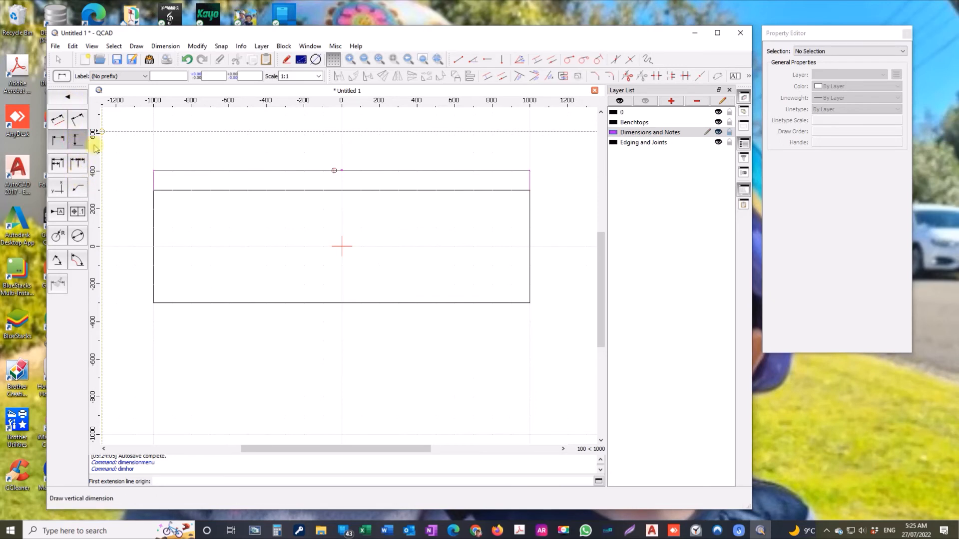
pyautogui.click(77, 139)
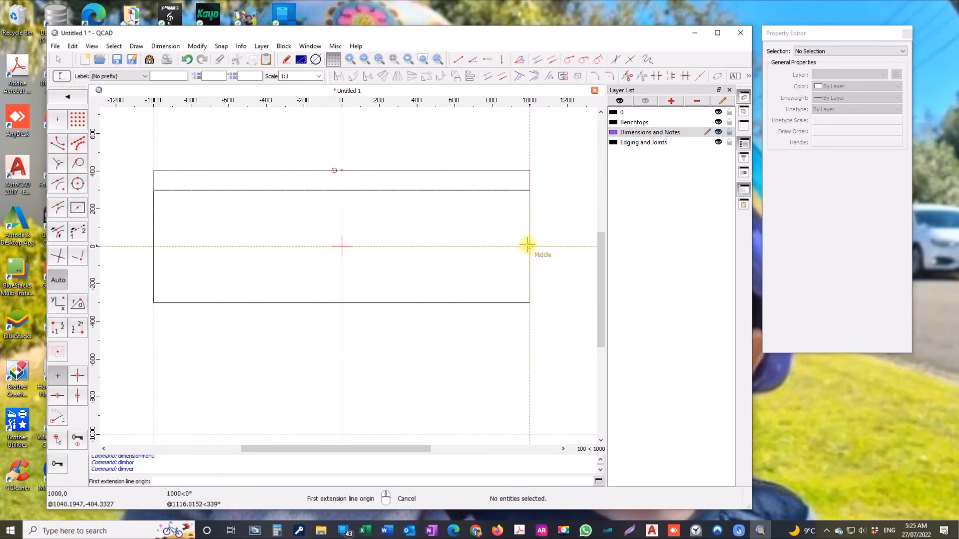
pyautogui.click(530, 302)
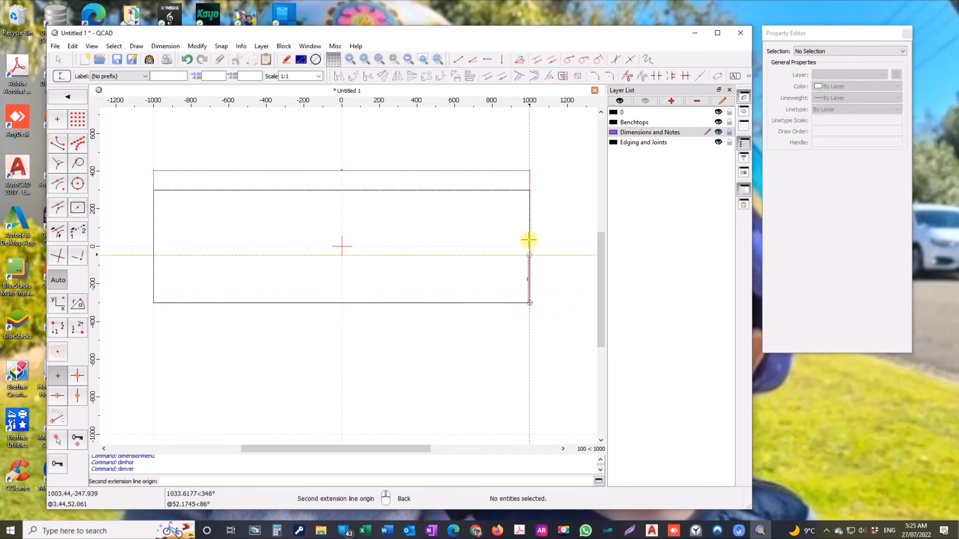
pyautogui.click(528, 190)
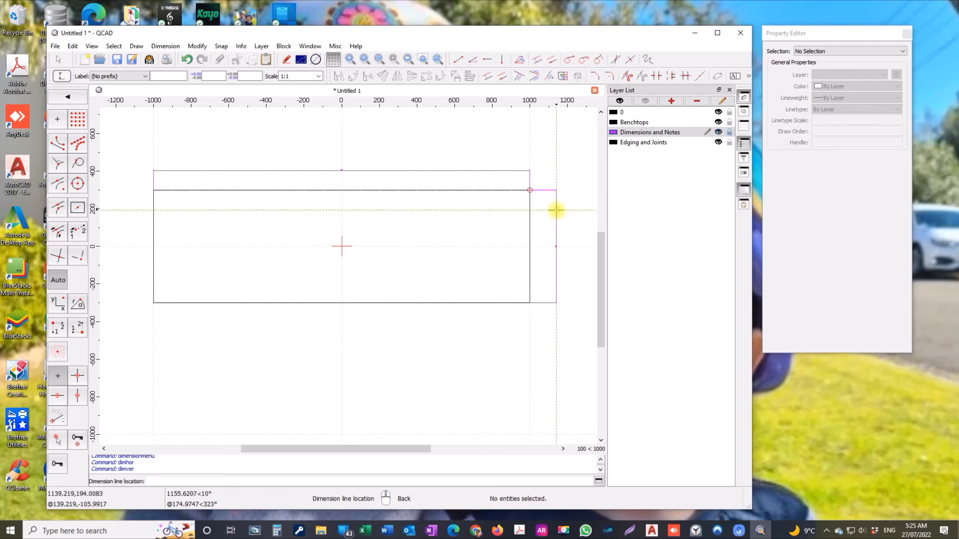
pyautogui.click(555, 209)
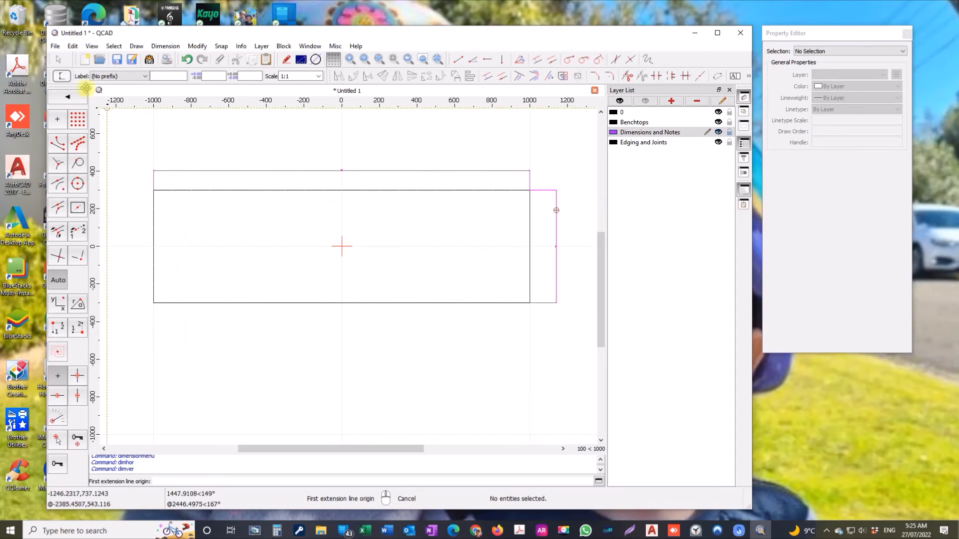
# Step: In the drawing's dimension settings, set the text height to 50 mm with proportions kept and apply it
pyautogui.click(73, 47)
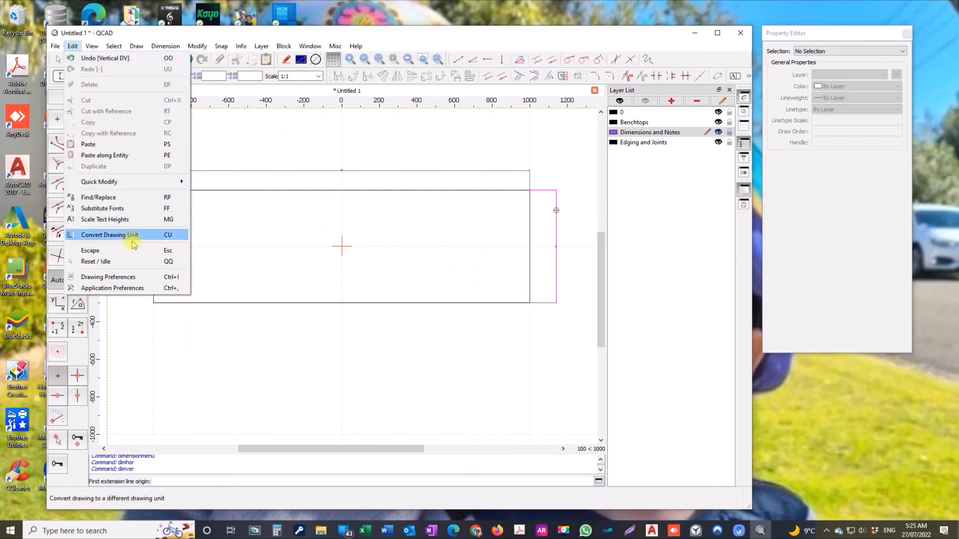
pyautogui.click(128, 276)
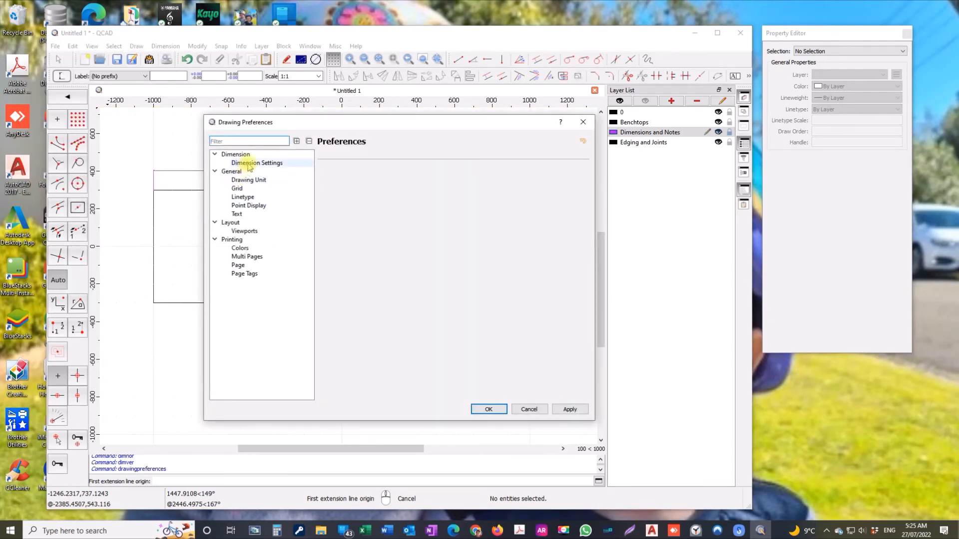
pyautogui.click(248, 165)
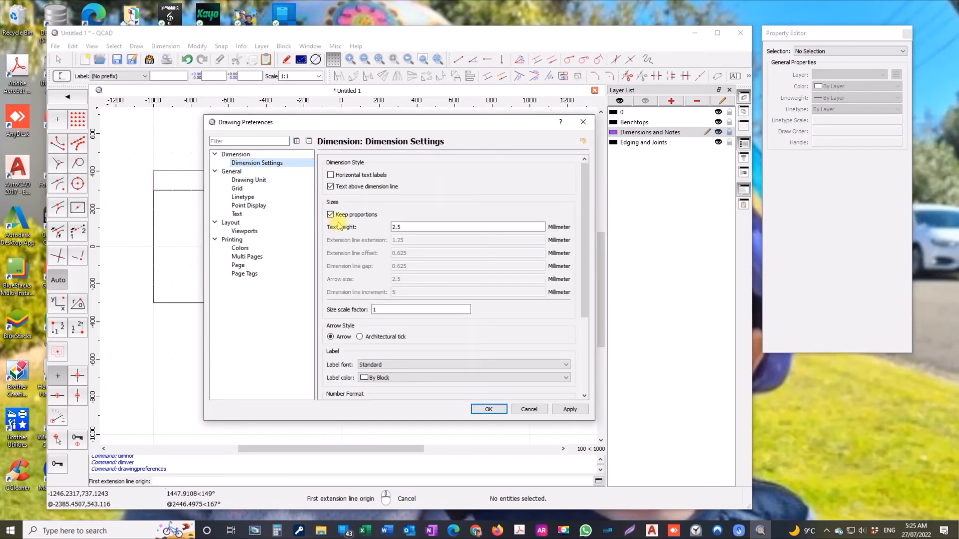
pyautogui.click(402, 227)
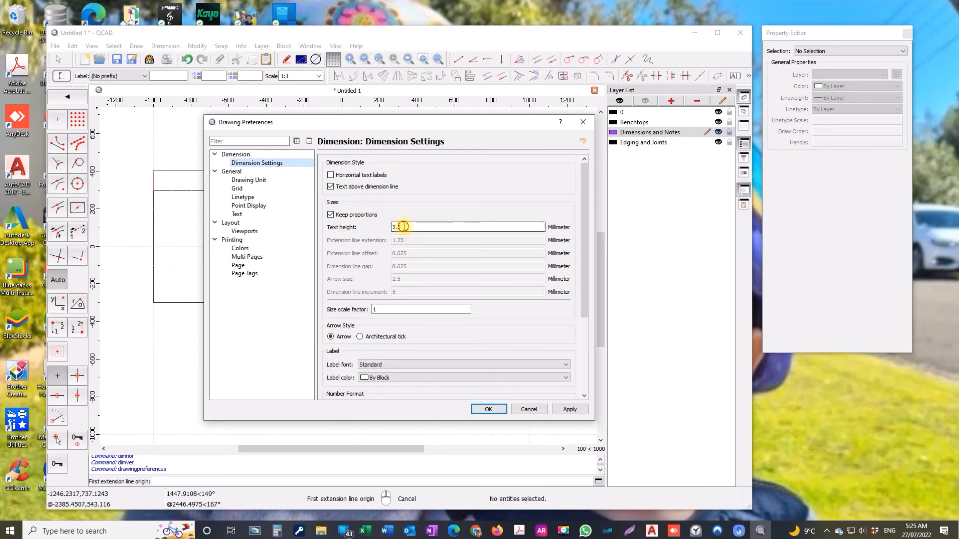
pyautogui.doubleClick(402, 227)
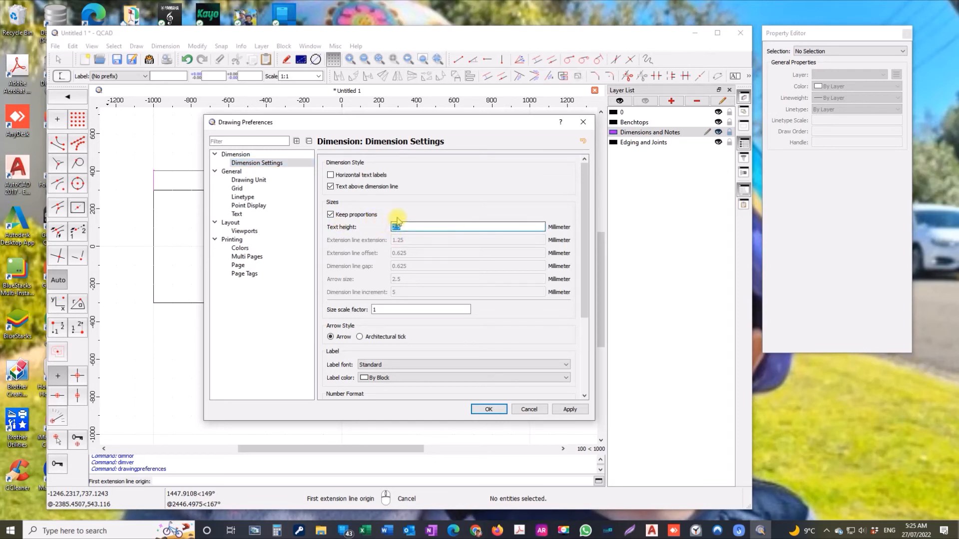
pyautogui.write('5')
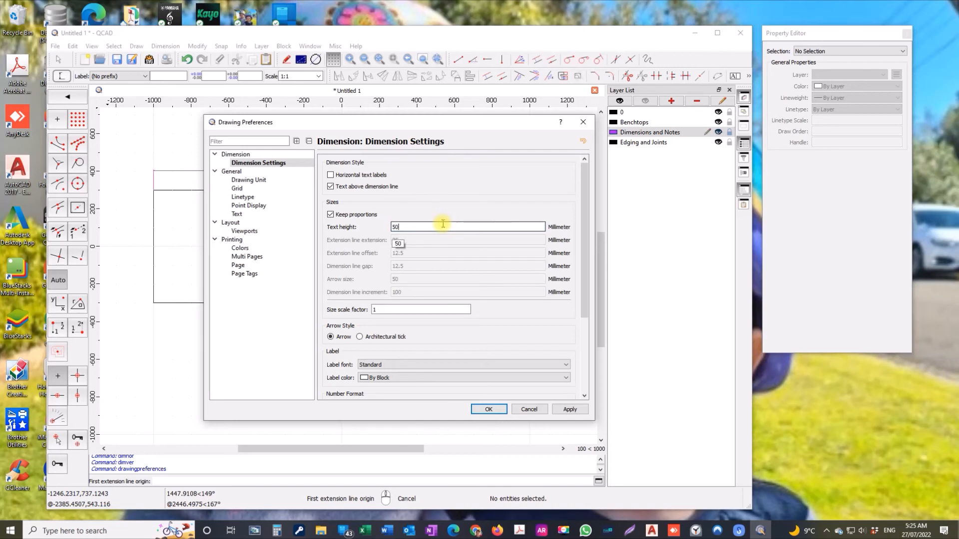
pyautogui.write('0')
pyautogui.click(565, 410)
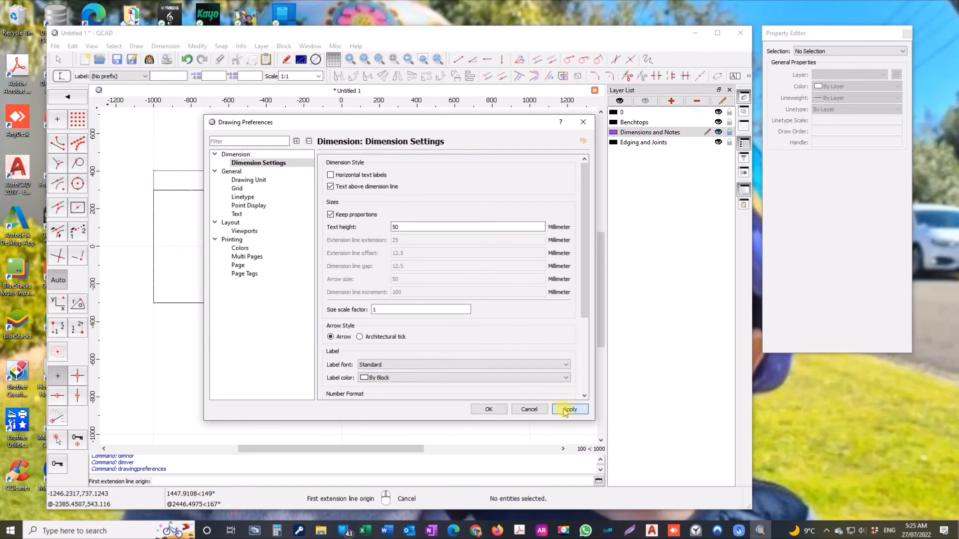
pyautogui.click(488, 409)
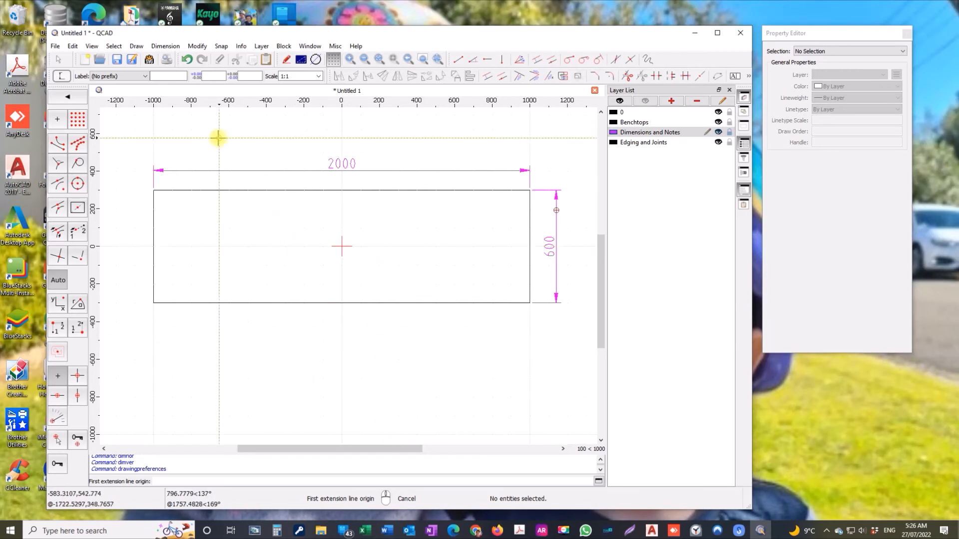
# Step: Begin saving the drawing under a new name and browse to the Qcad folder in the OneDrive Documents
pyautogui.click(56, 47)
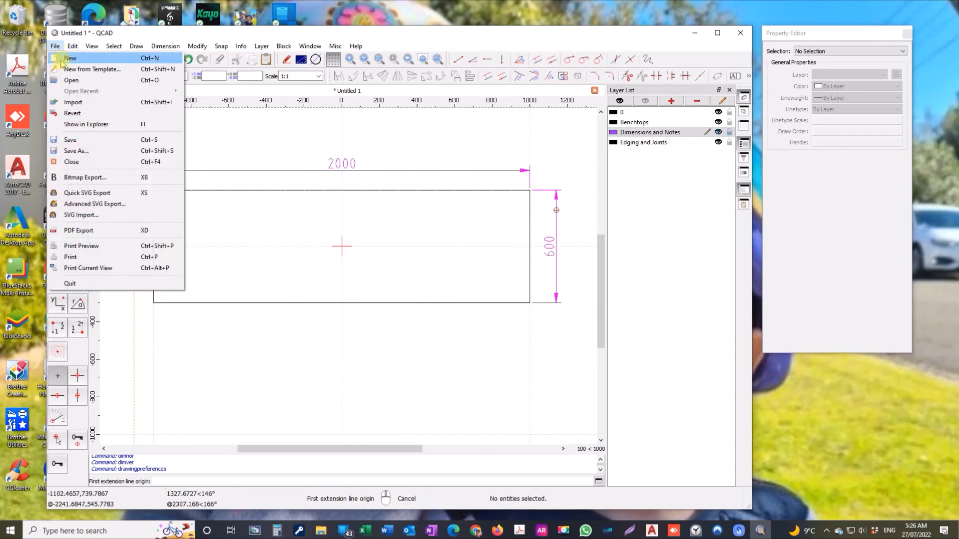
pyautogui.click(81, 152)
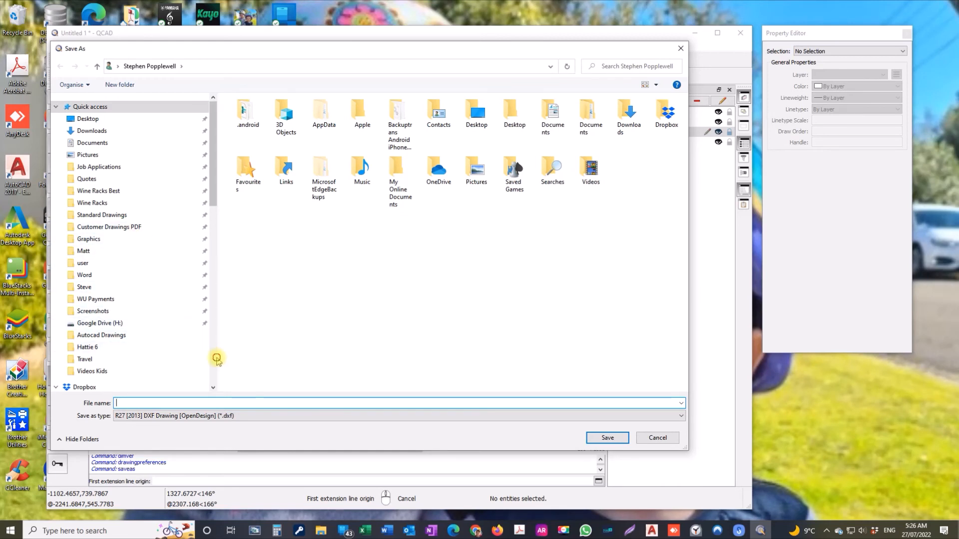
pyautogui.scroll(-8, 216, 357)
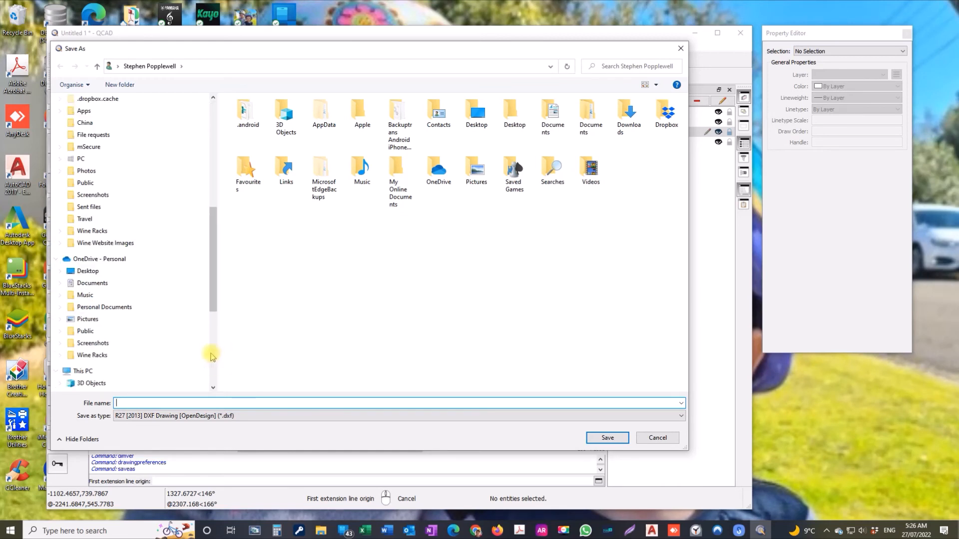
pyautogui.click(89, 285)
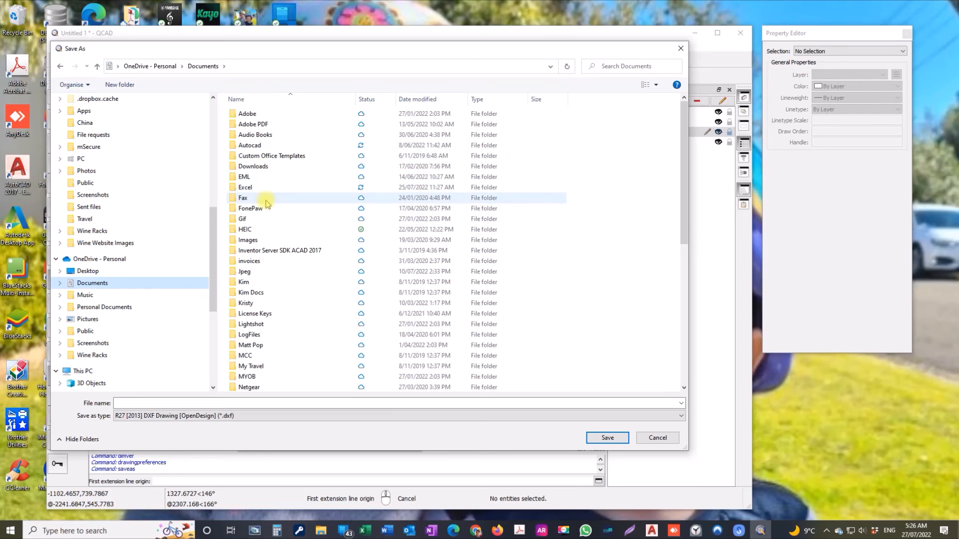
pyautogui.scroll(-3, 266, 205)
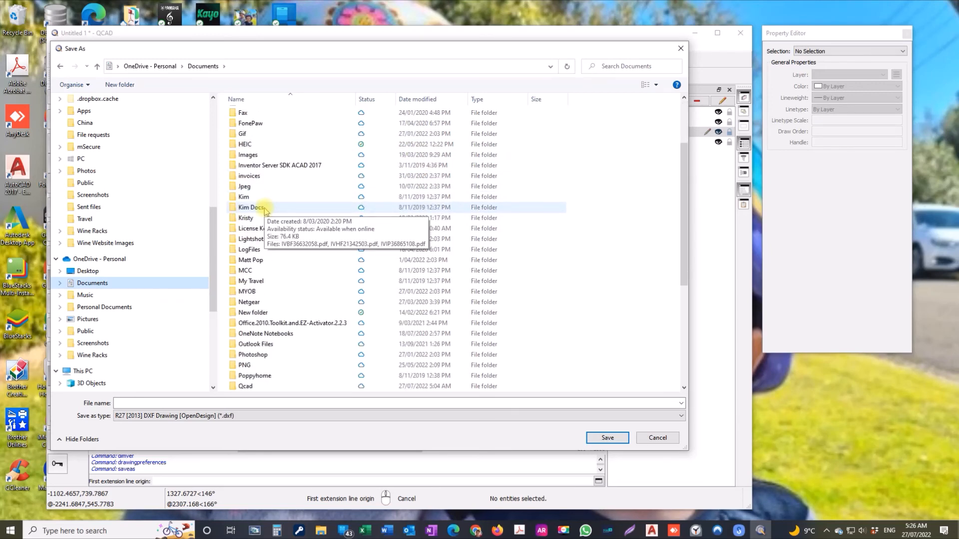
pyautogui.scroll(-2, 270, 258)
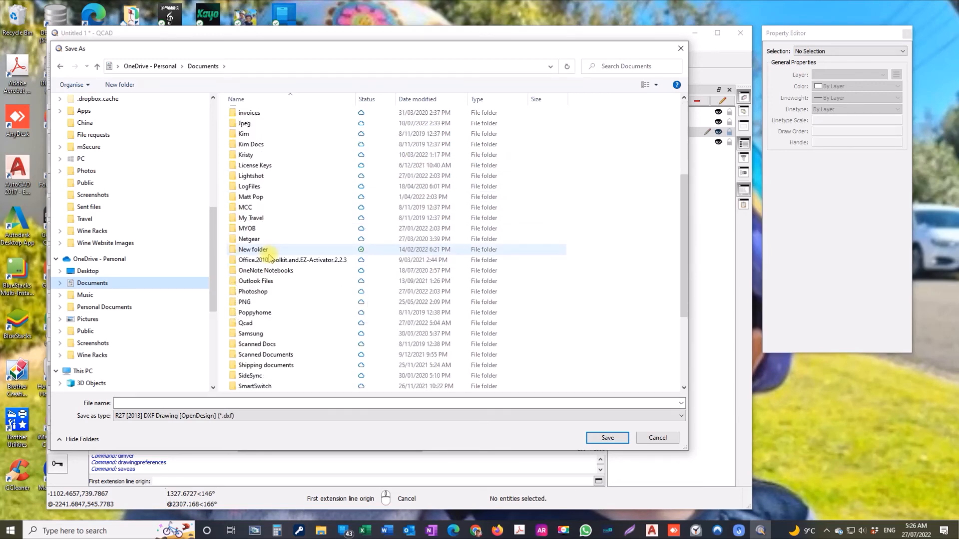
pyautogui.doubleClick(247, 324)
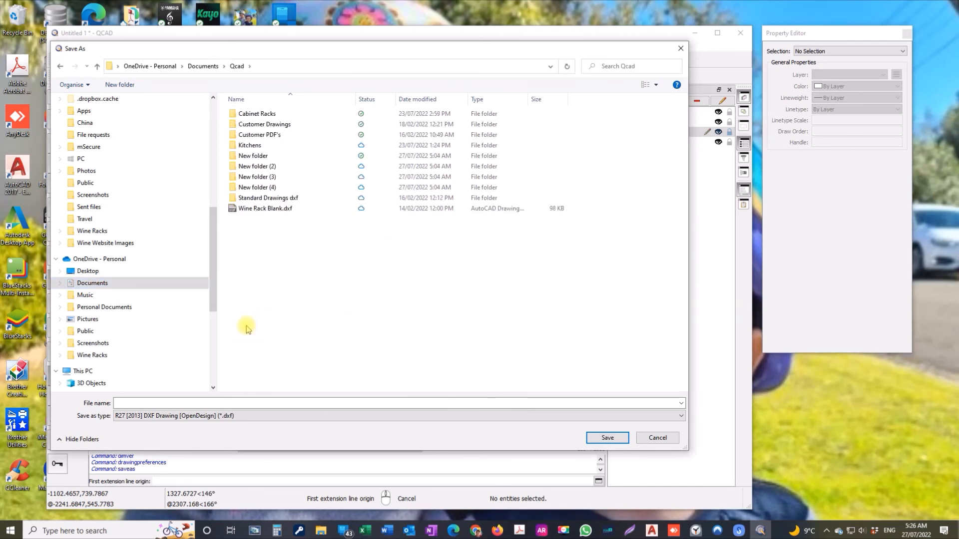
# Step: Rename the folder "New folder" inside Qcad as Benchtops
pyautogui.click(254, 159)
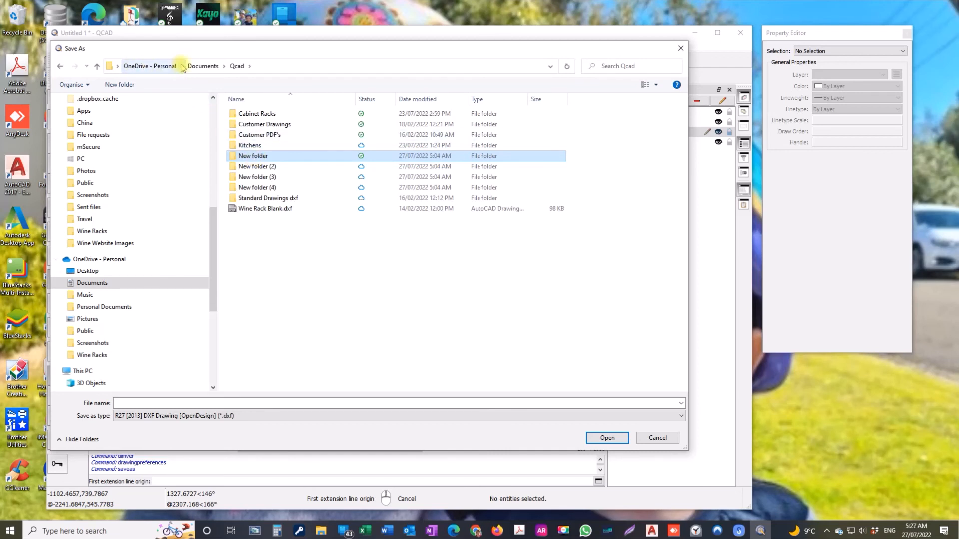
pyautogui.click(248, 156)
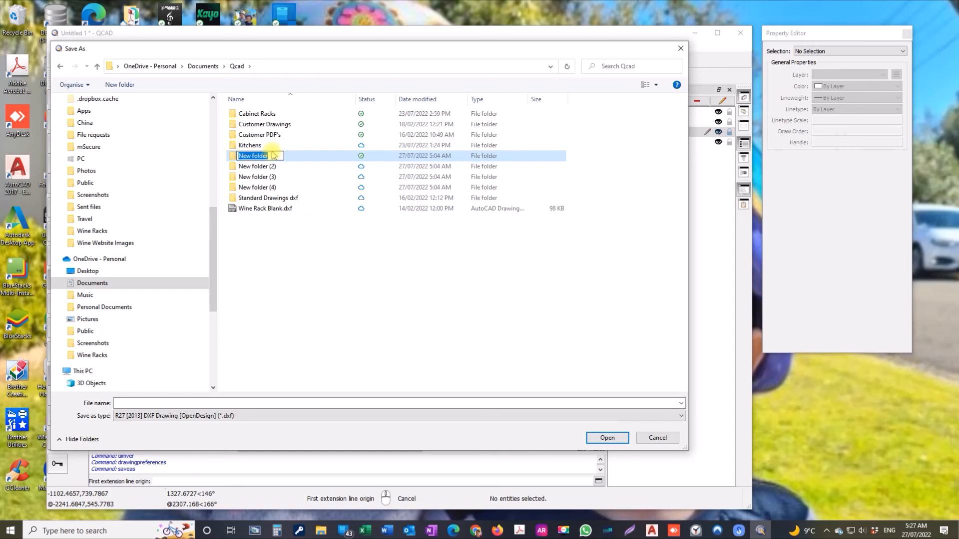
pyautogui.write('B')
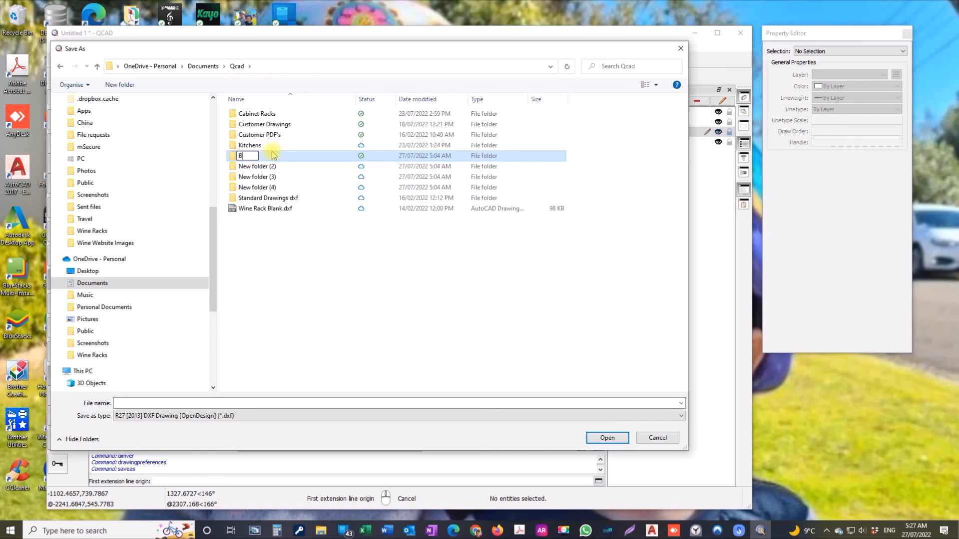
pyautogui.write('enchtops')
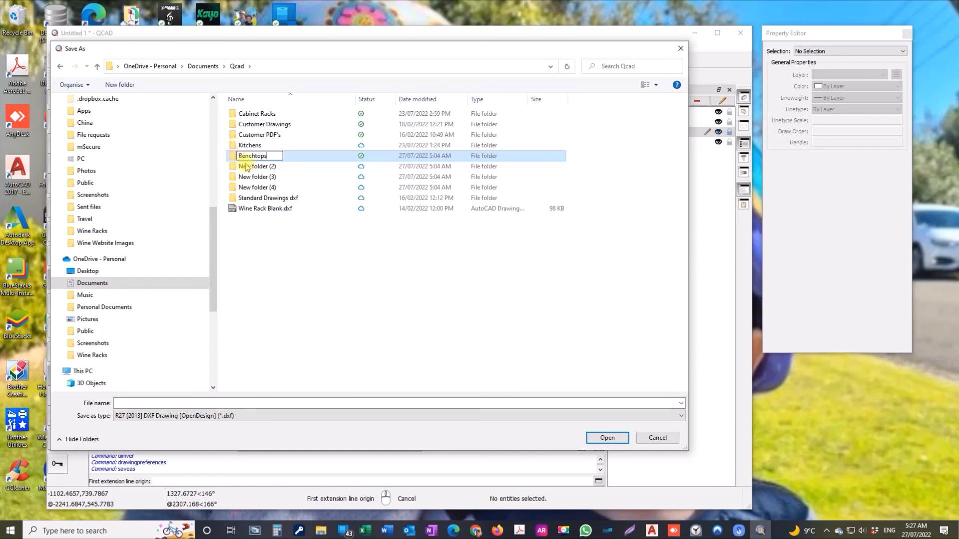
pyautogui.press('Return')
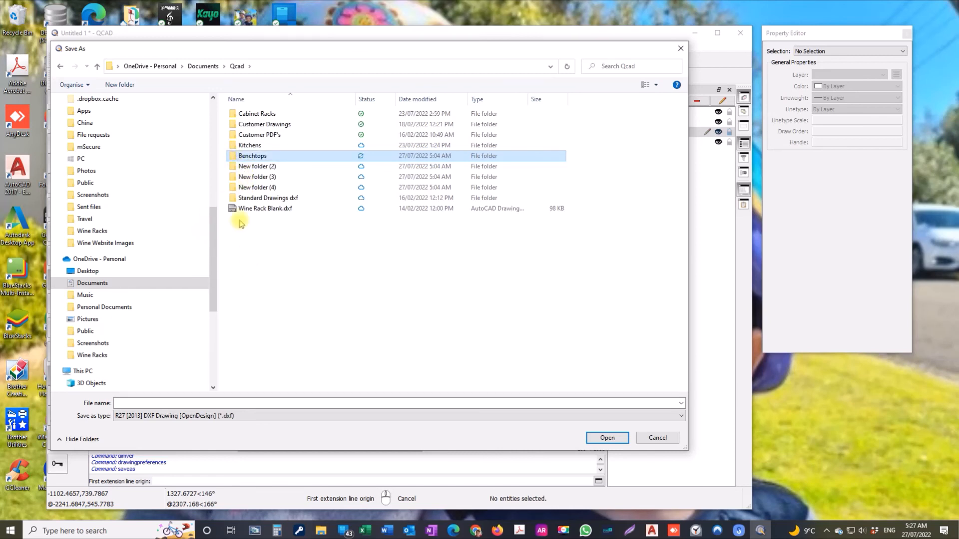
# Step: Save the drawing over the existing customer-named DXF file in the Benchtops folder, then close the program
pyautogui.doubleClick(235, 158)
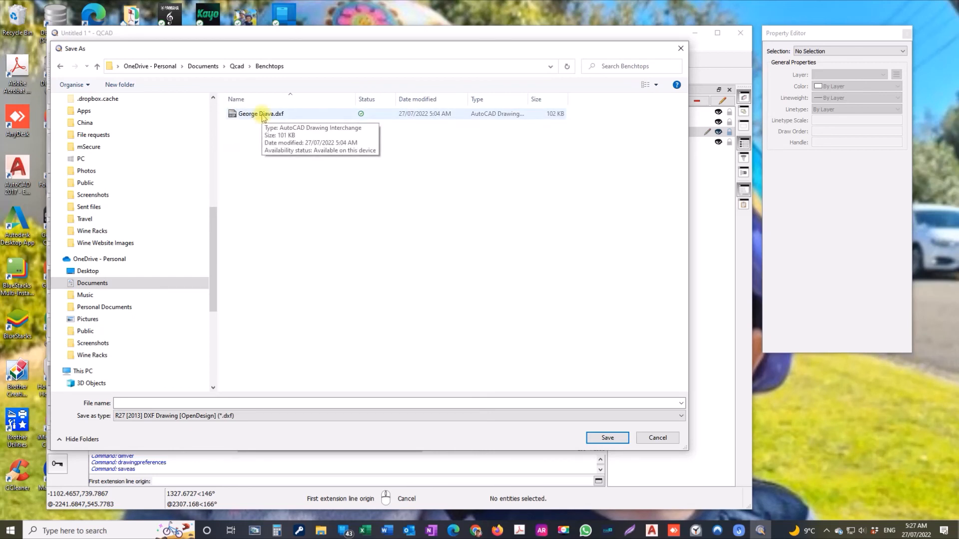
pyautogui.click(263, 114)
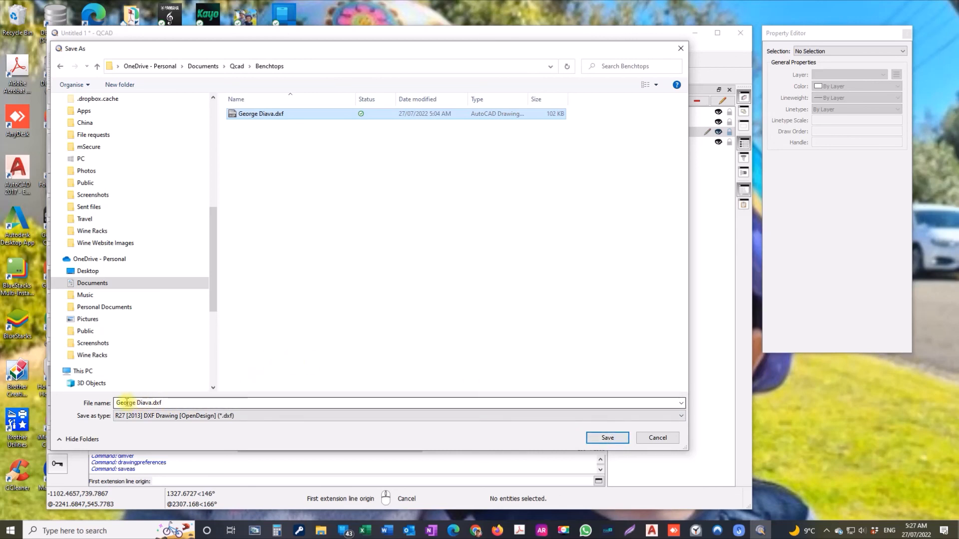
pyautogui.click(607, 436)
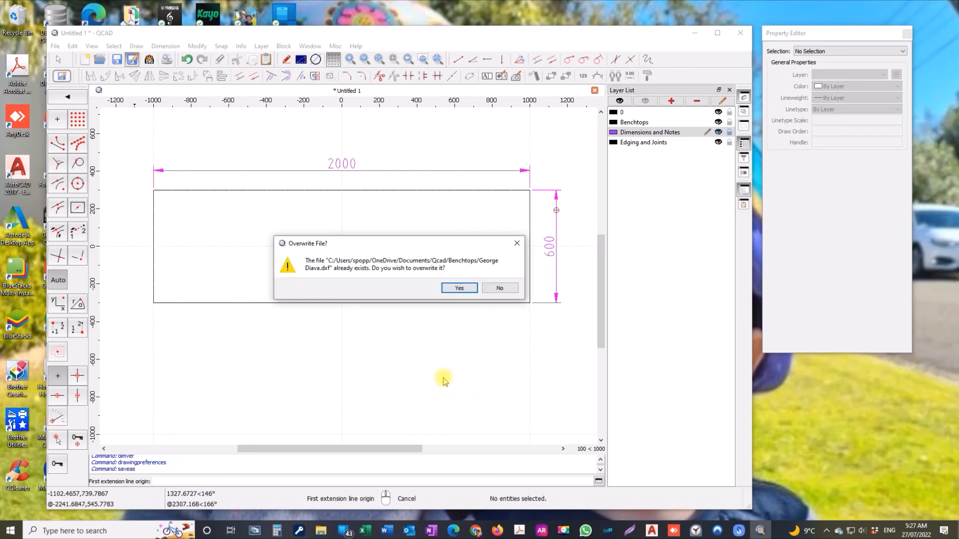
pyautogui.click(451, 288)
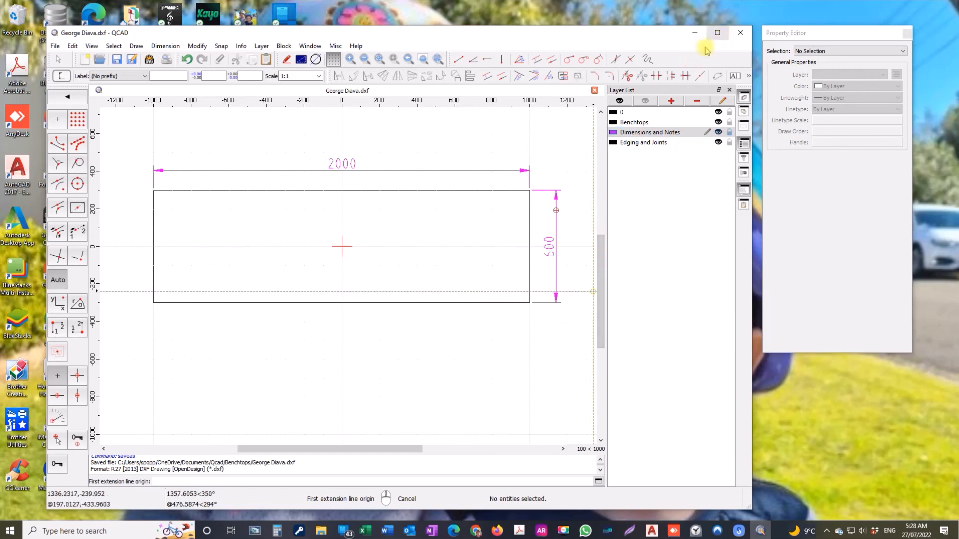
pyautogui.click(740, 35)
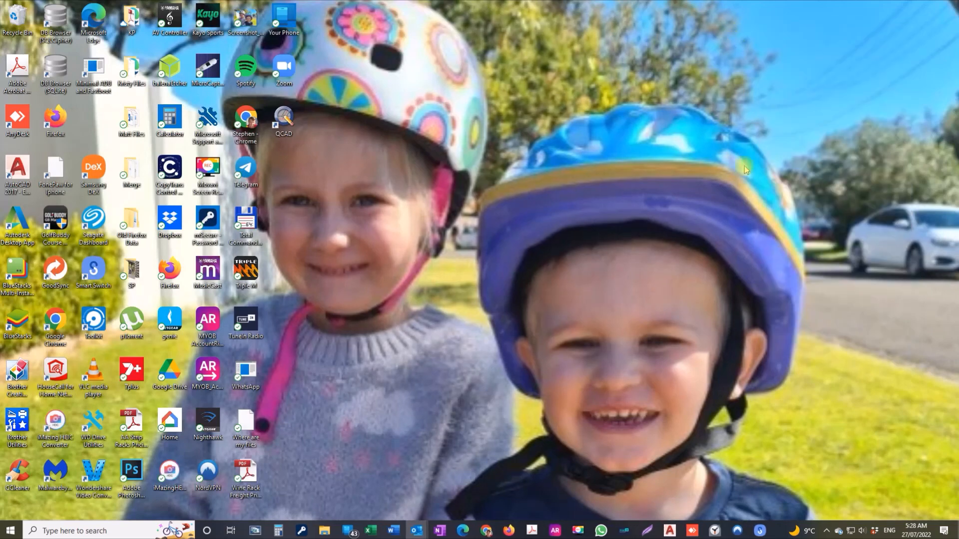